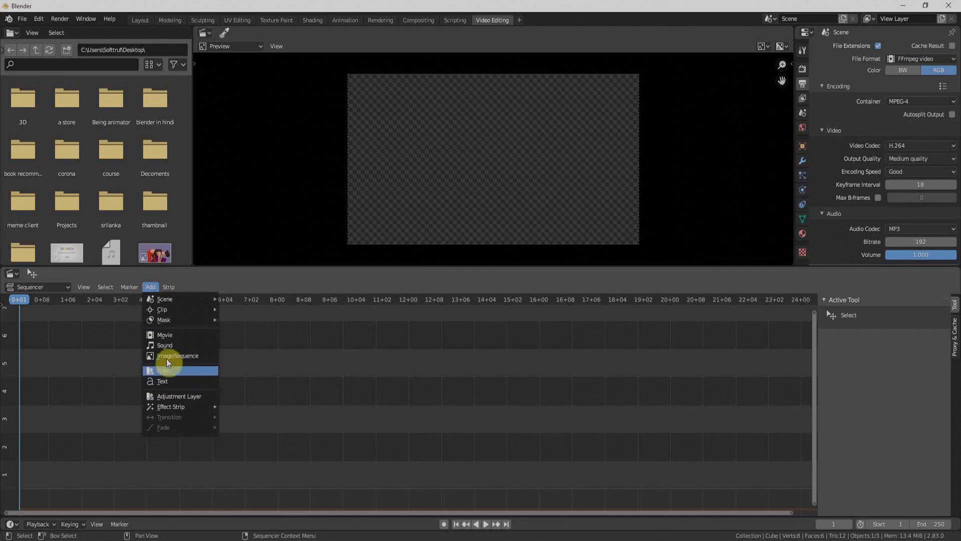
Step: Add the movie speaking0001-4078.mp4 from the srilanka folder to the sequencer
left_click(175, 335)
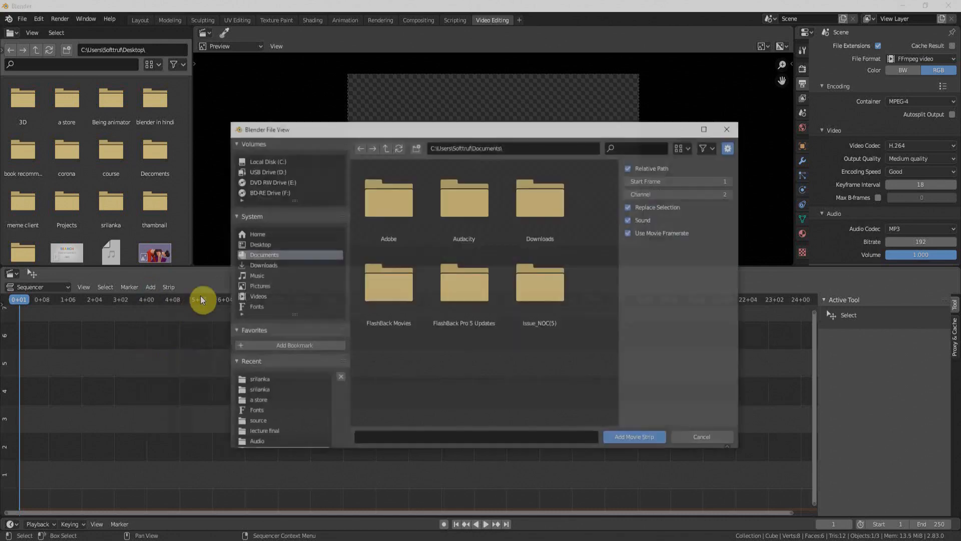
left_click(268, 380)
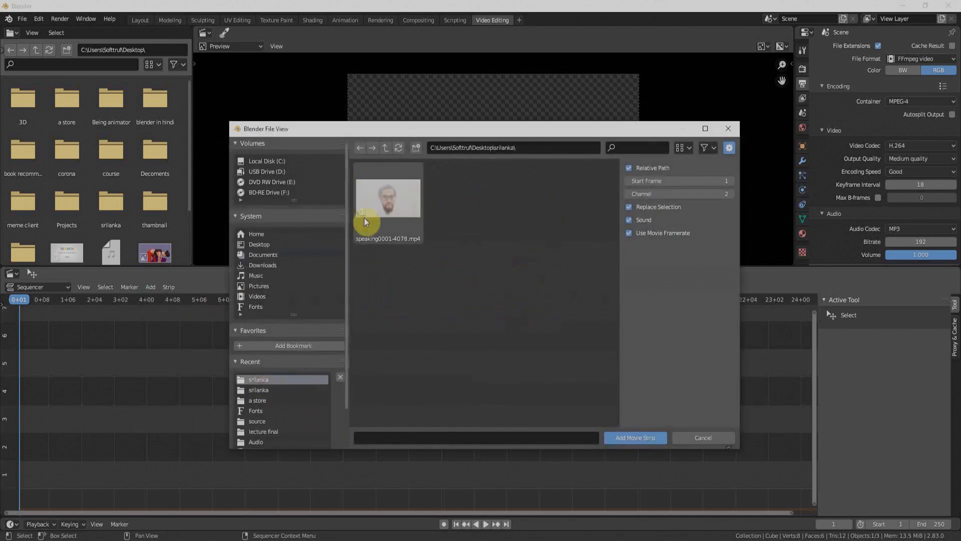
double_click(399, 202)
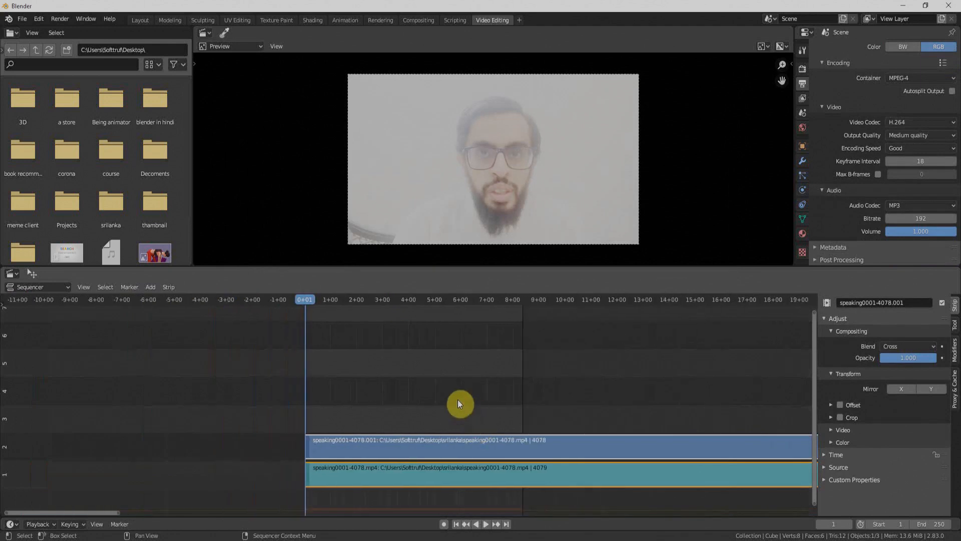
Step: Give the video strip a Curves modifier and pull the middle of its combined curve downward to darken the midtones
left_click(406, 443)
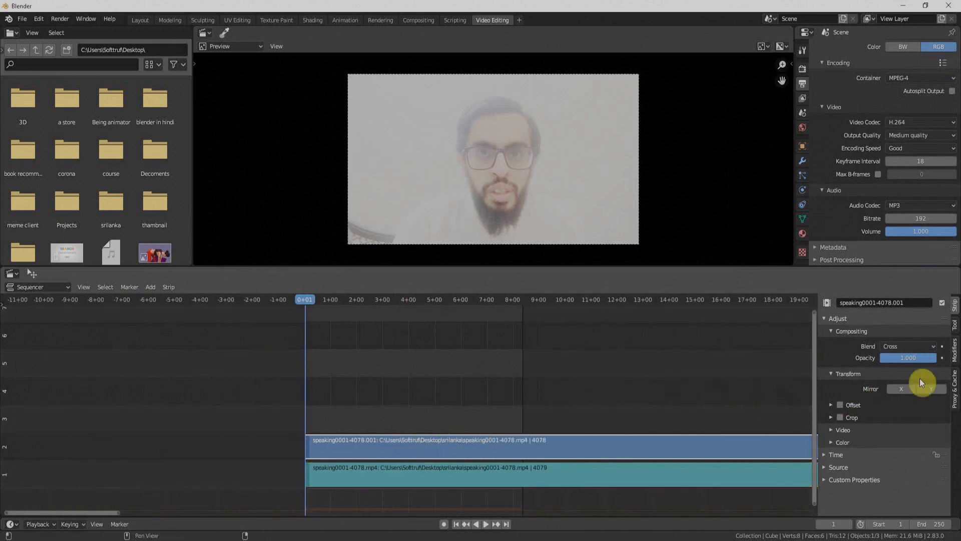
left_click(955, 350)
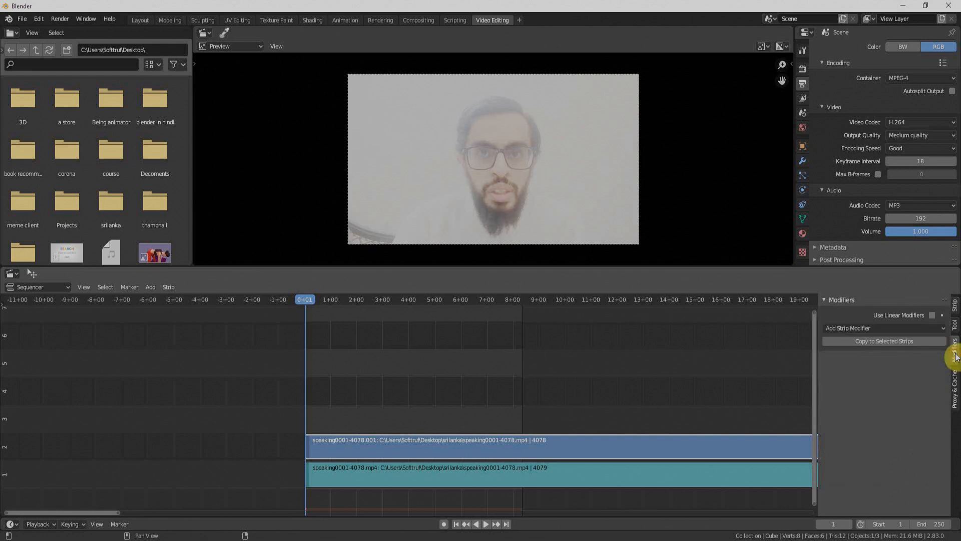
left_click(925, 330)
left_click(882, 350)
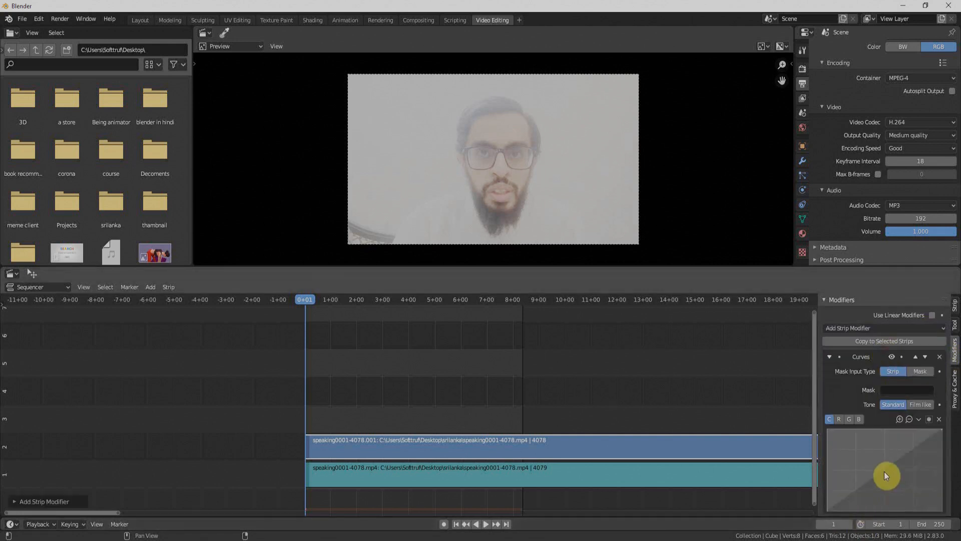
left_click_drag(884, 470, 900, 481)
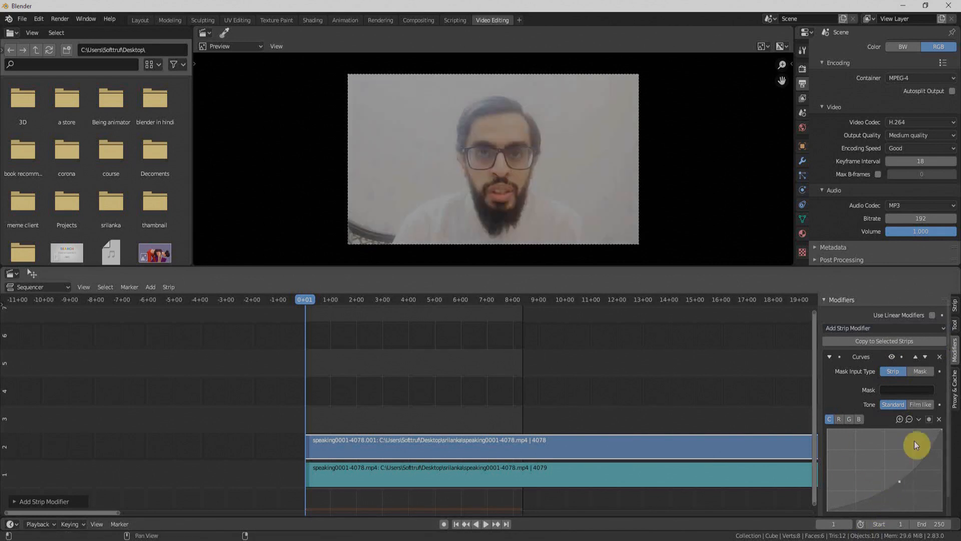
Step: Add a Bright/Contrast modifier to the video strip and set its contrast to 22
left_click(830, 356)
left_click(858, 328)
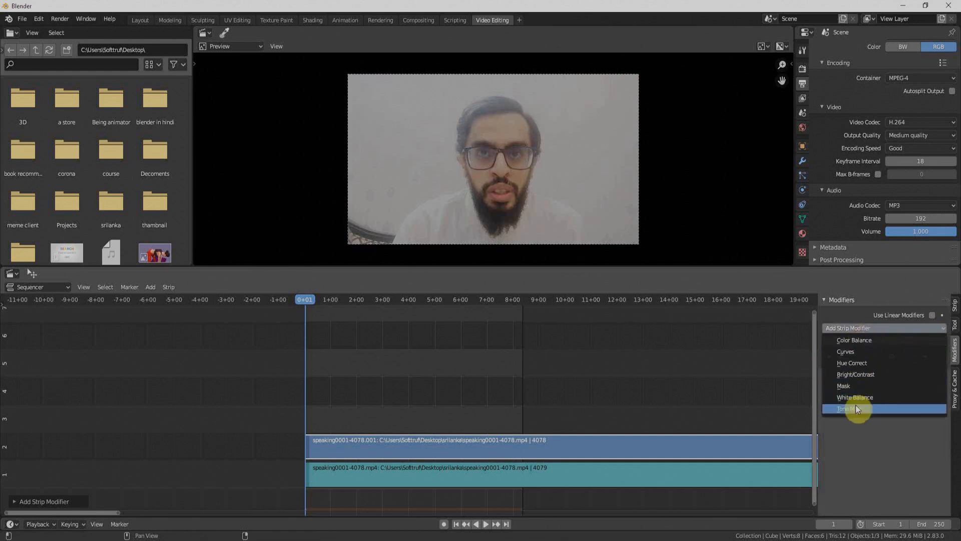
left_click(857, 375)
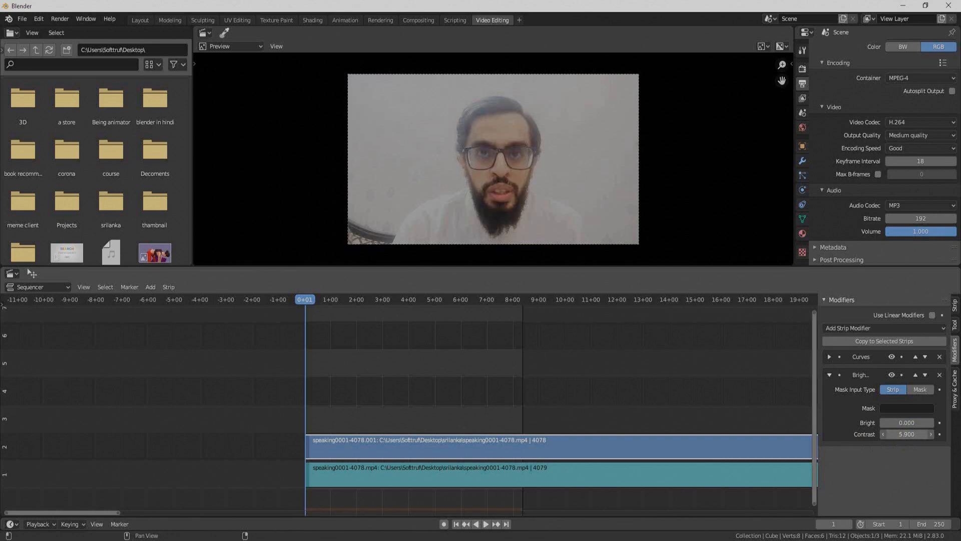
left_click_drag(907, 434, 931, 434)
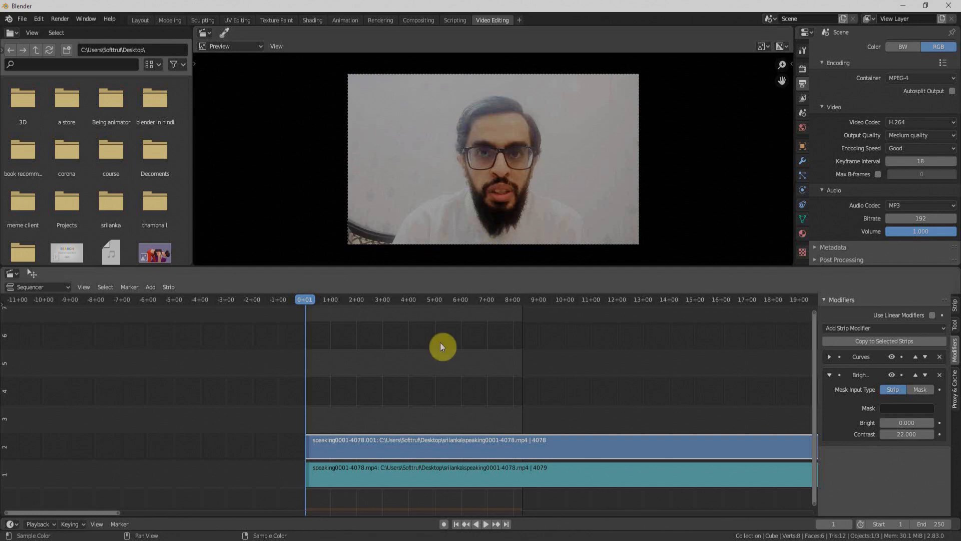
Step: Limit the scene's frame range to start at frame 119 and end at frame 269
left_click_drag(313, 298, 408, 308)
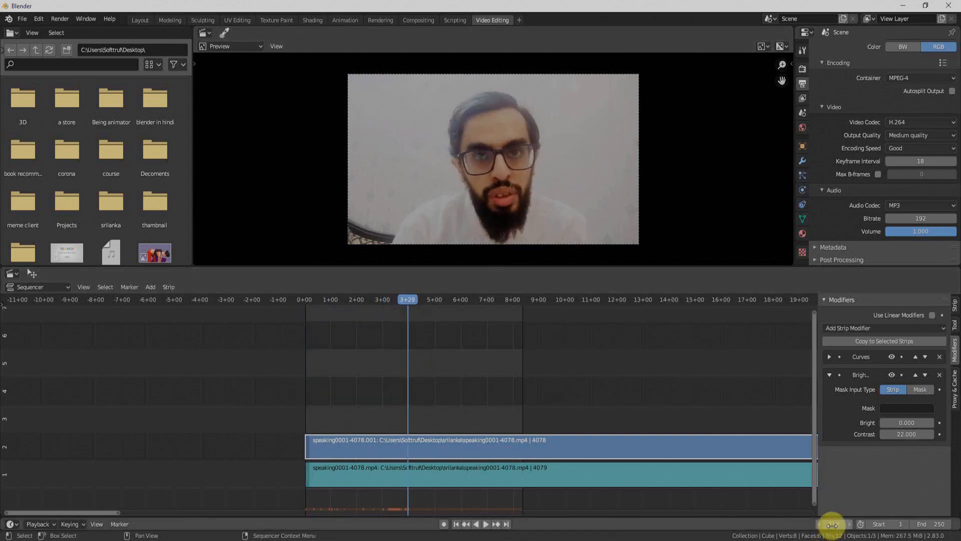
left_click(896, 523)
type("119")
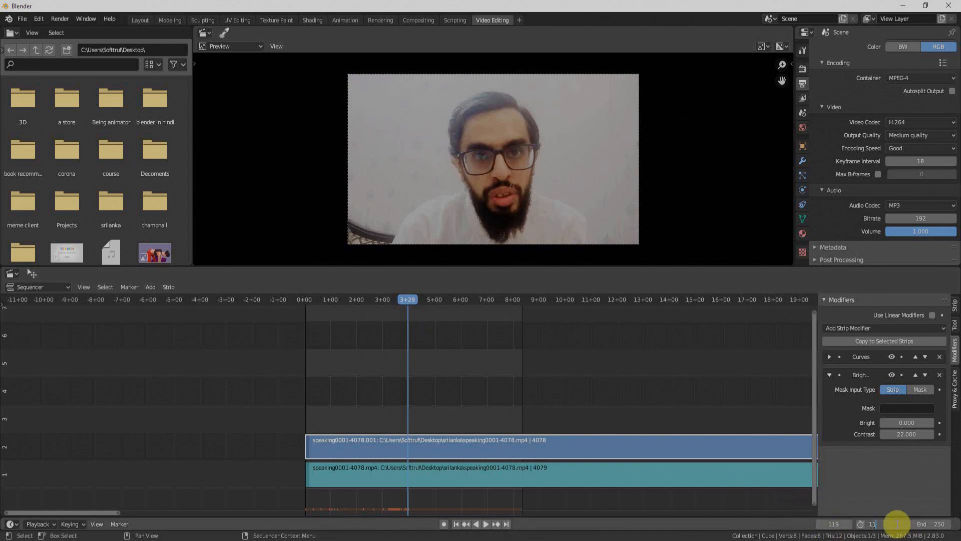
key("Return")
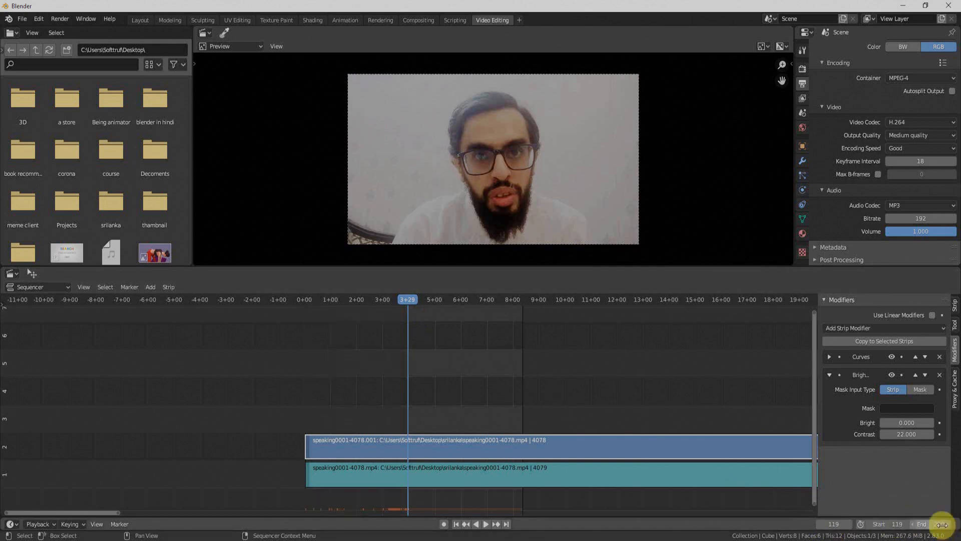
left_click_drag(937, 524, 953, 524)
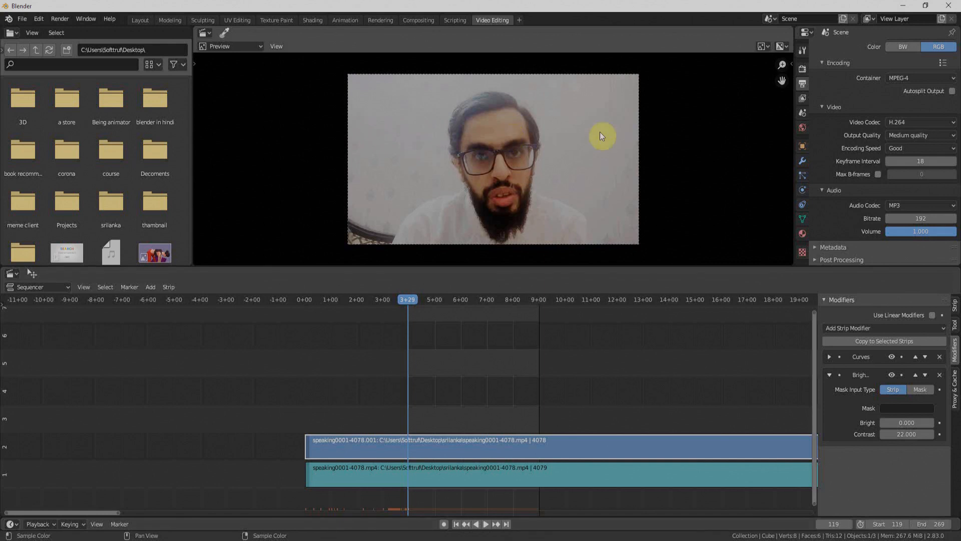
Step: Set the output file to "first render" in the srilanka folder and render the animation
scroll(911, 180, "up", 5)
scroll(915, 164, "up", 5)
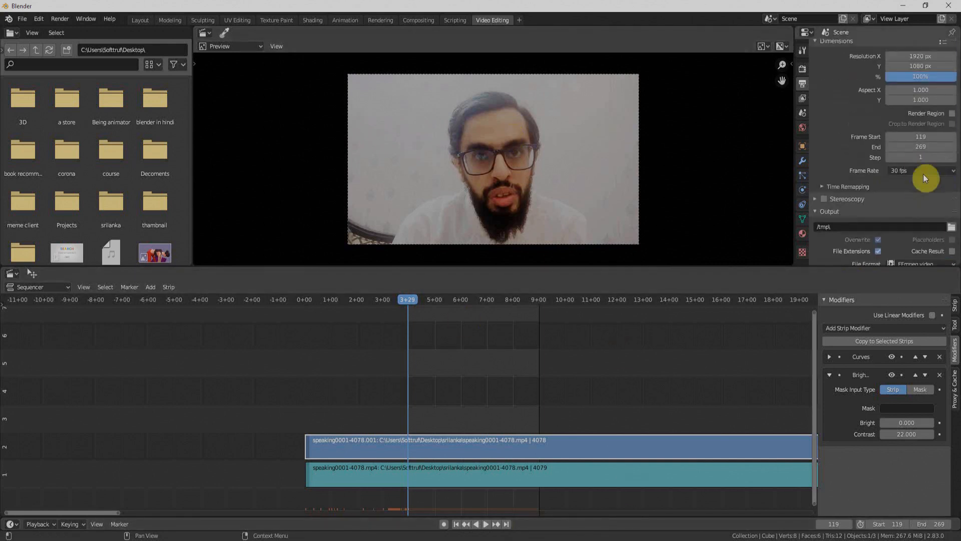
left_click(951, 227)
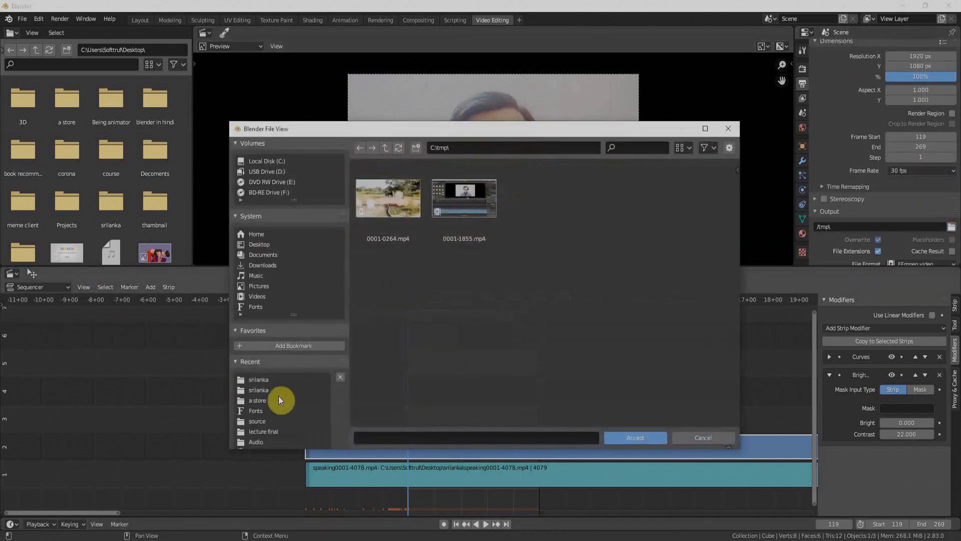
left_click(259, 379)
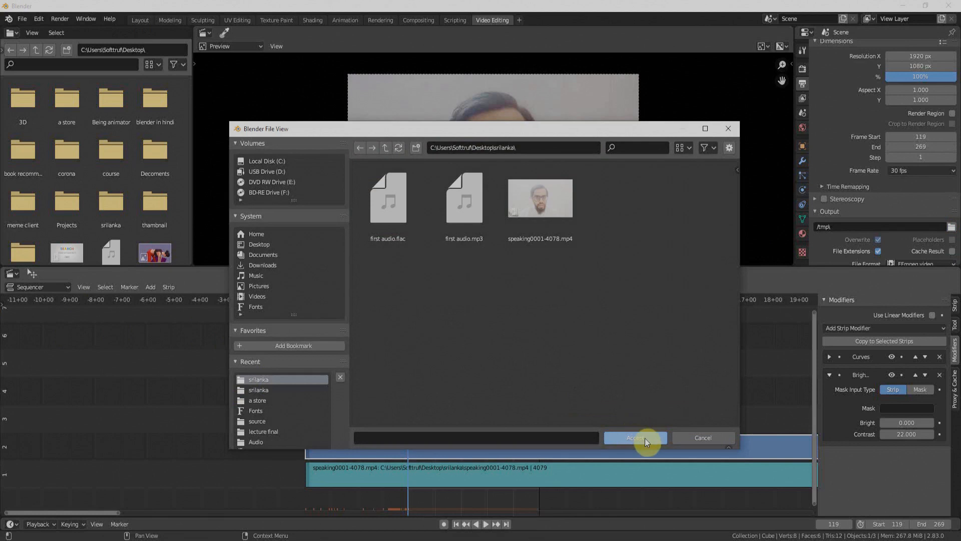
left_click(472, 440)
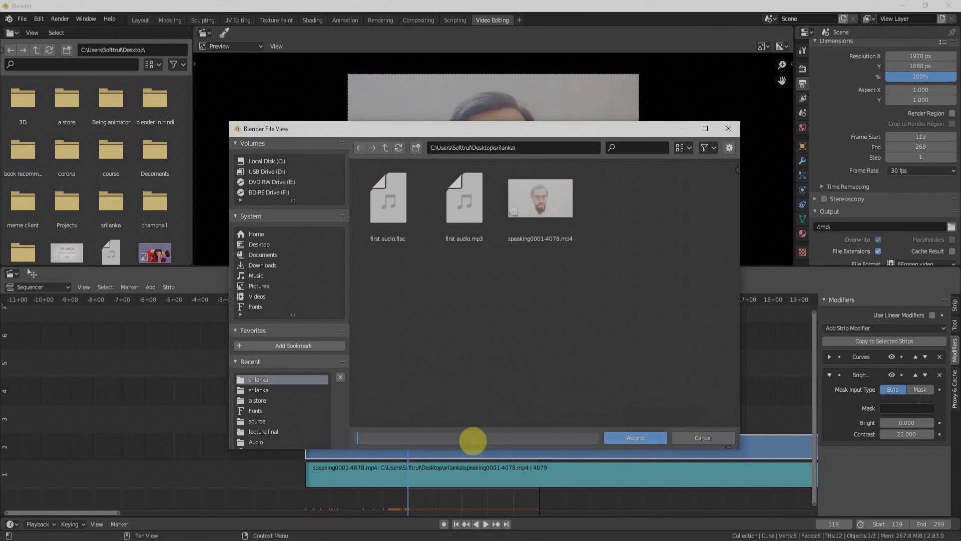
type("first render")
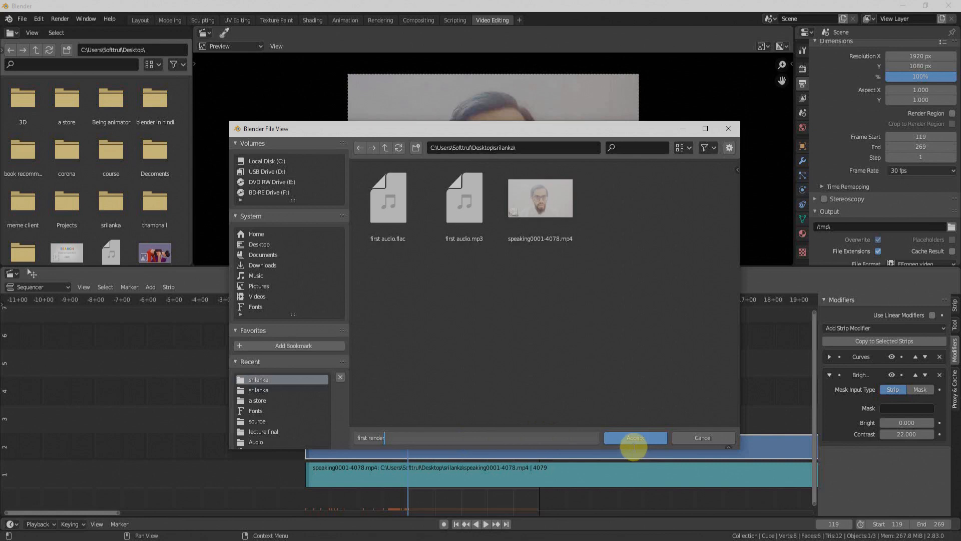
left_click(636, 438)
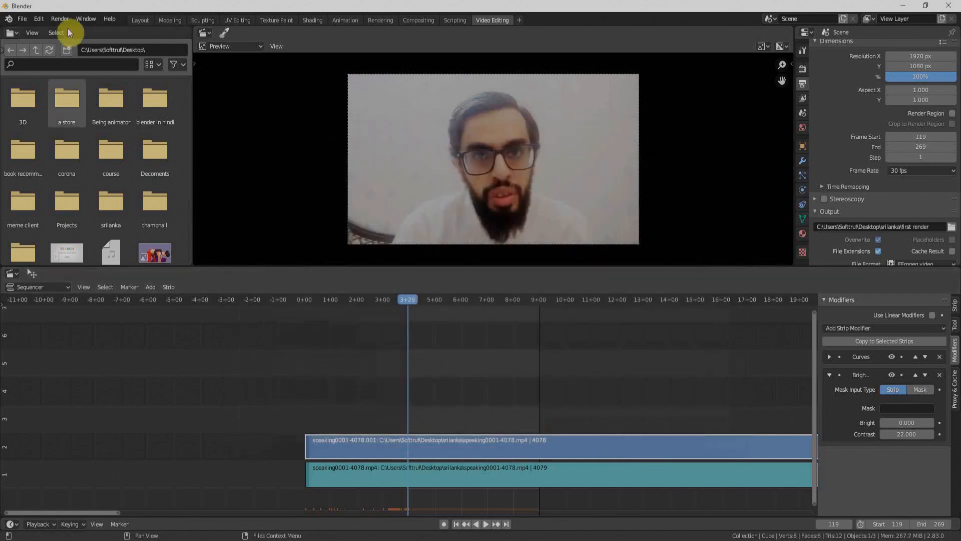
left_click(60, 19)
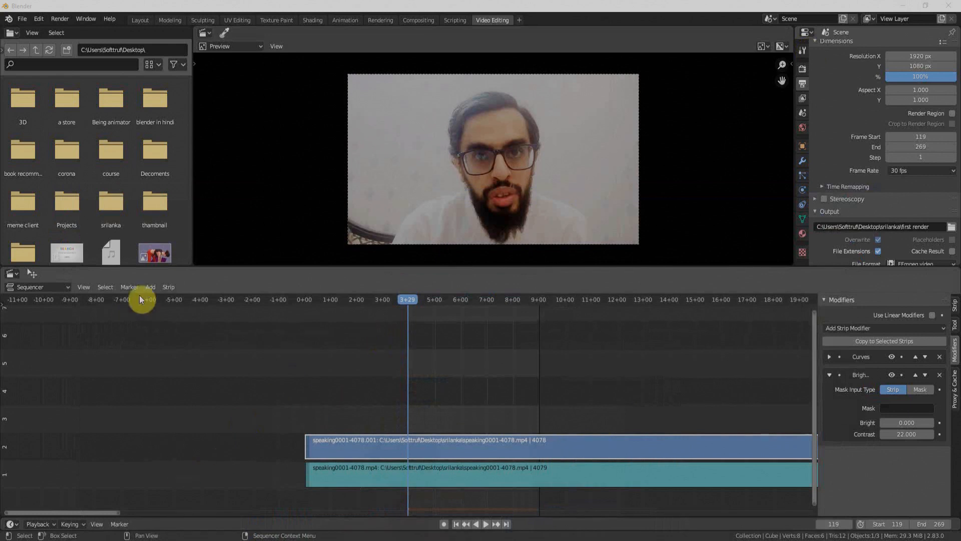
Step: Add all unscreen PNG images from the first-render0119-0269-unscreen folder as one image sequence strip starting at frame 119
left_click(149, 287)
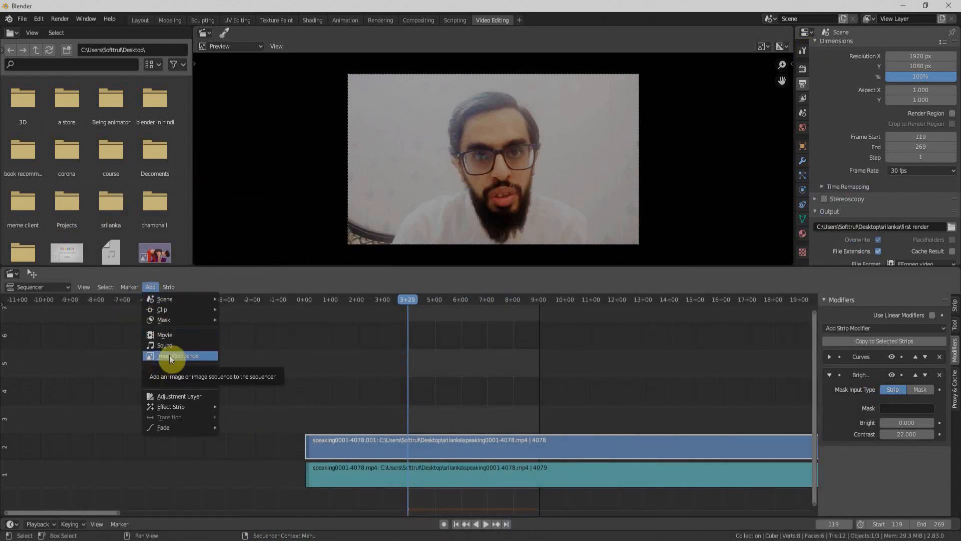
left_click(181, 355)
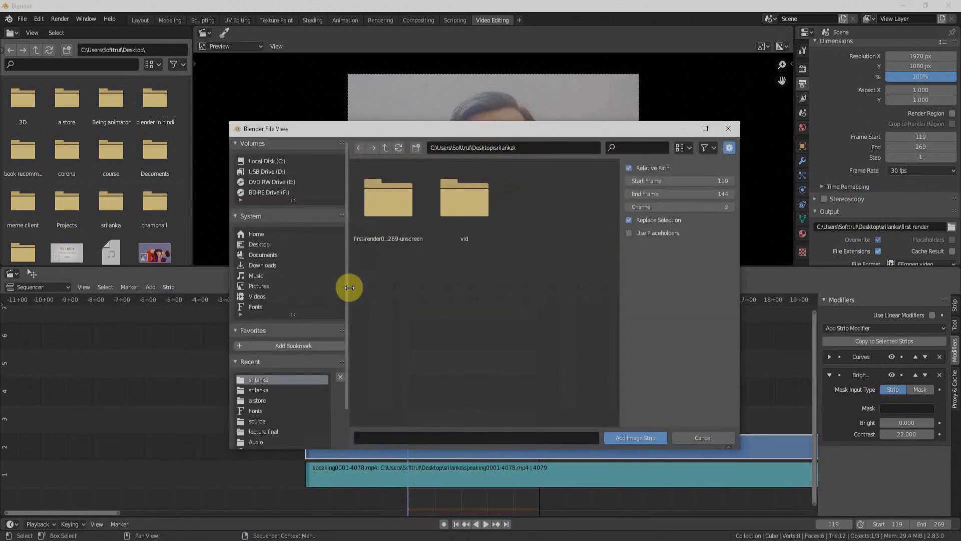
double_click(392, 212)
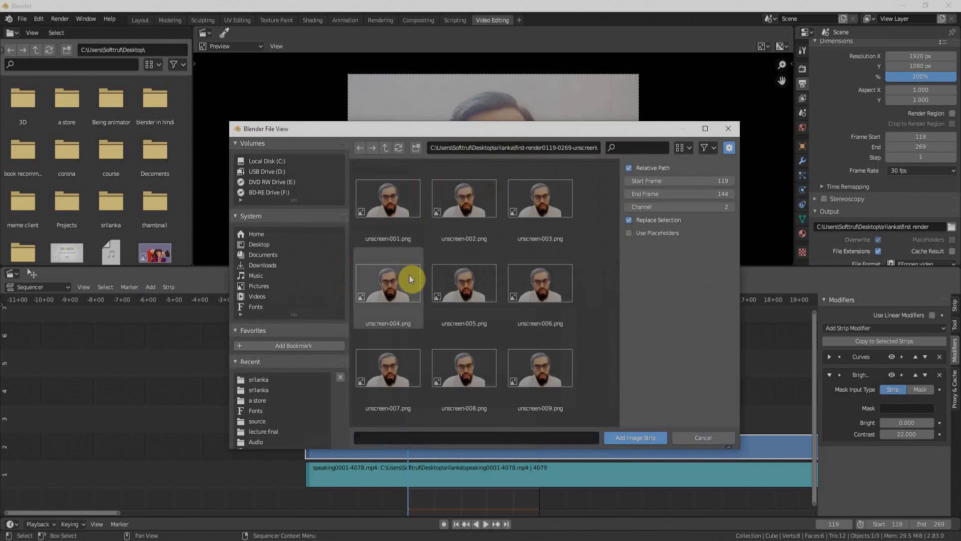
key("a")
left_click(637, 438)
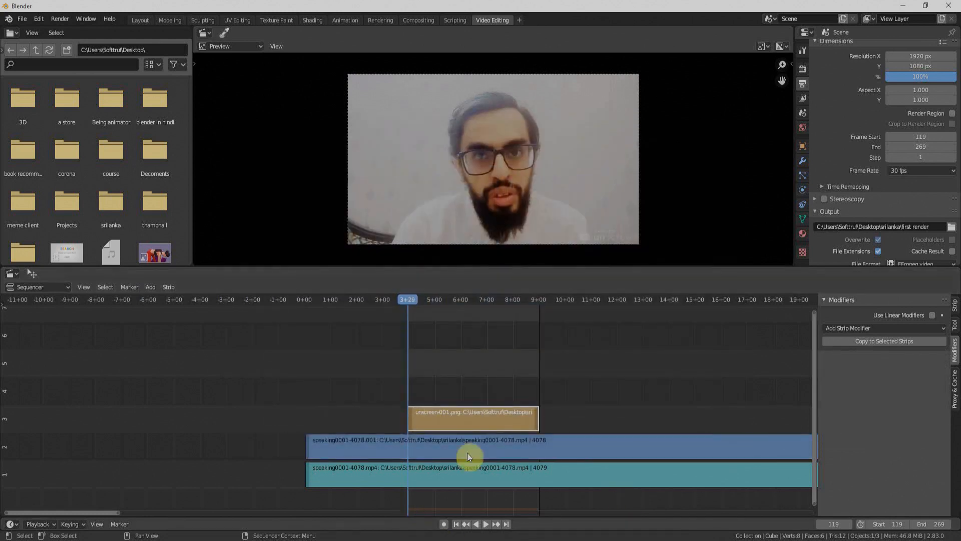
Step: Move the image sequence strip vertically up to channel 4, keeping its timing
key("g")
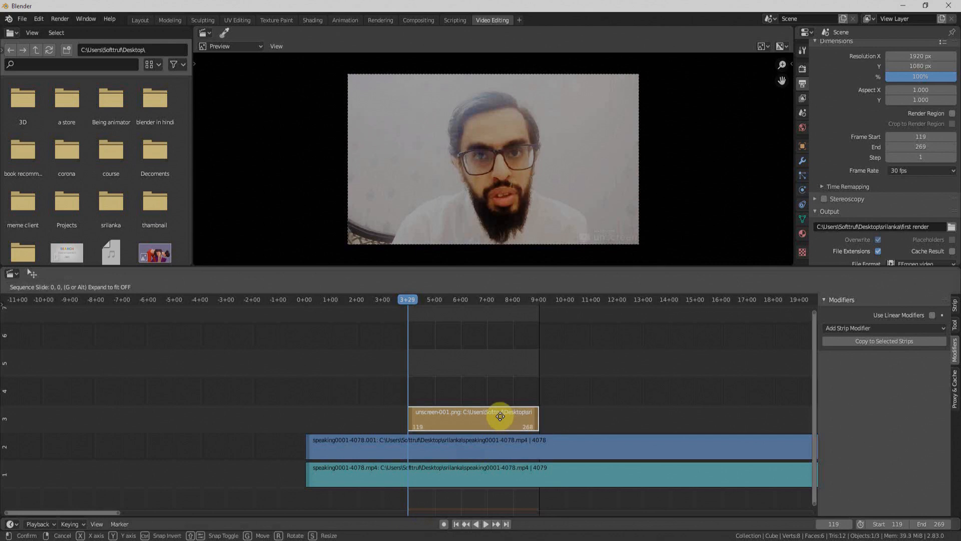
key("y")
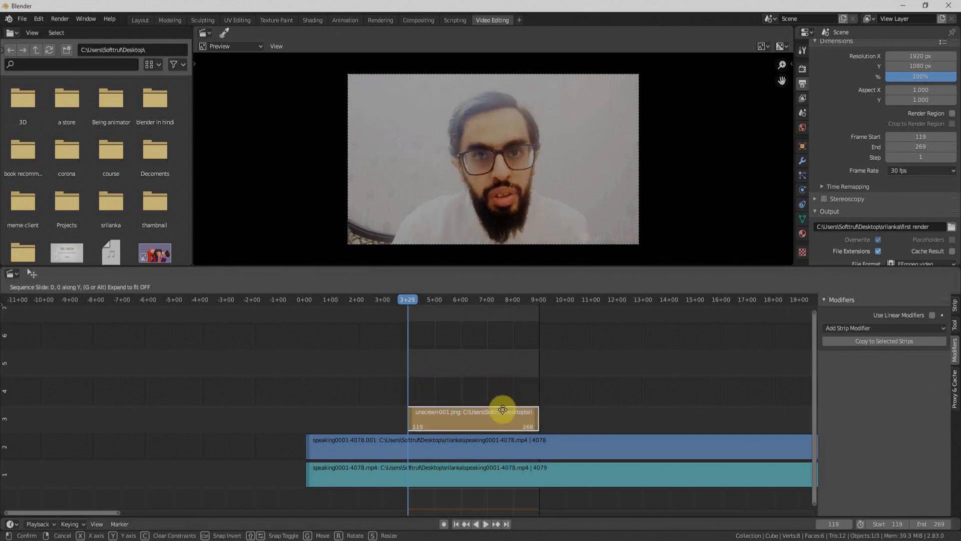
left_click(500, 377)
Step: Split the video strip in channel 2 at the start of the frame range, frame 119
left_click_drag(430, 302, 424, 306)
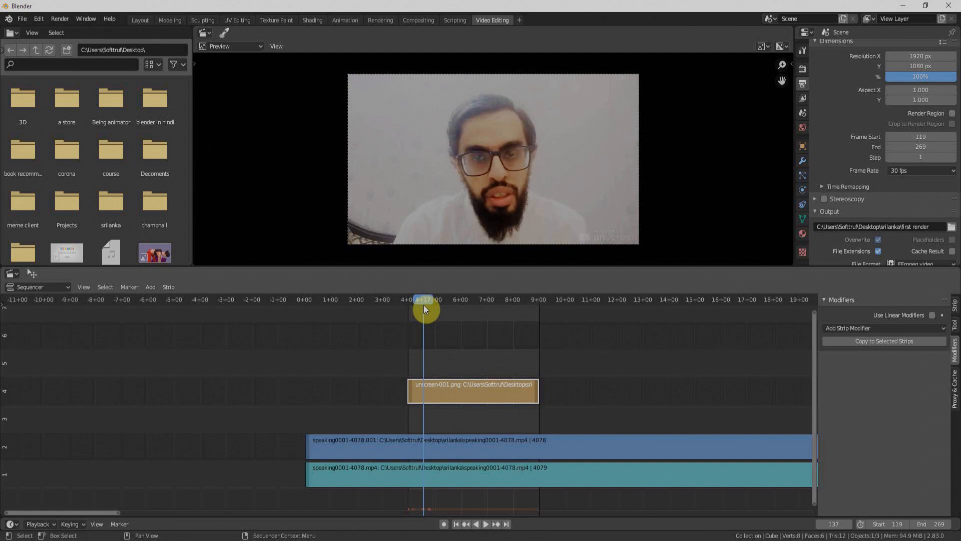
key("shift+Left")
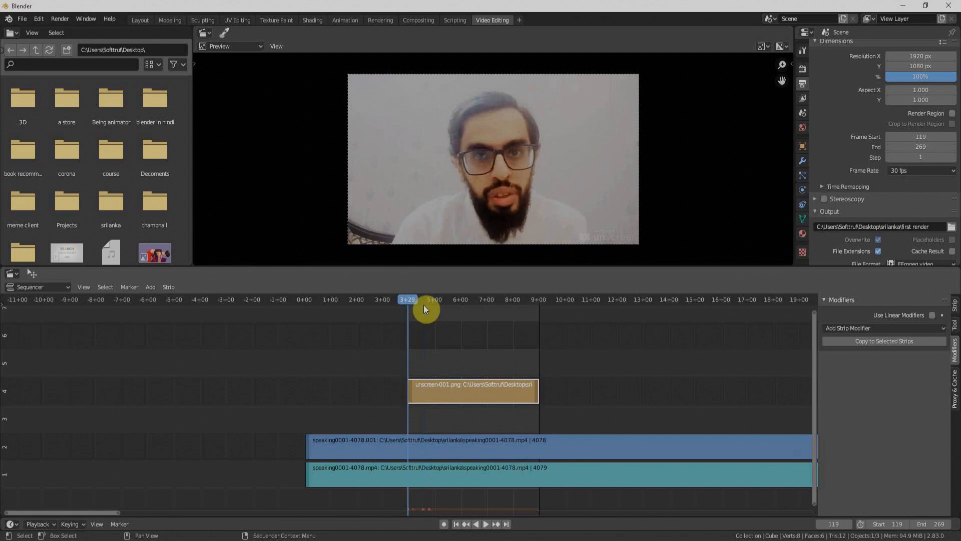
left_click(483, 451)
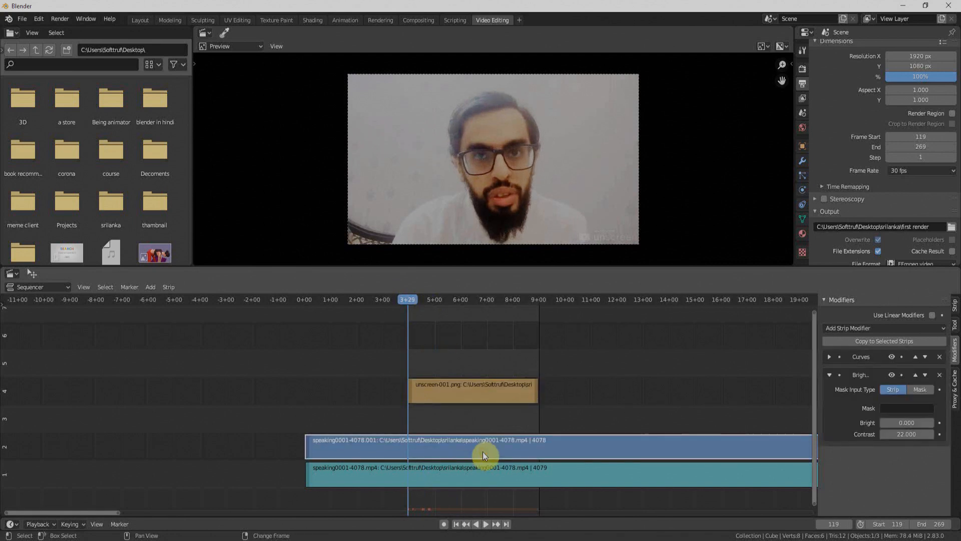
key("k")
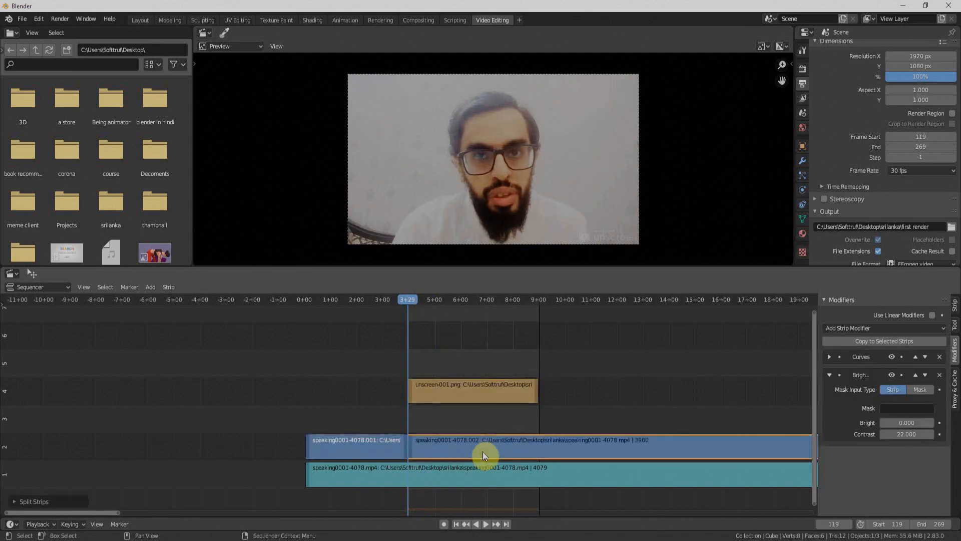
Step: Split the remaining video strip in channel 2 at the end of the frame range, frame 269
left_click(537, 298)
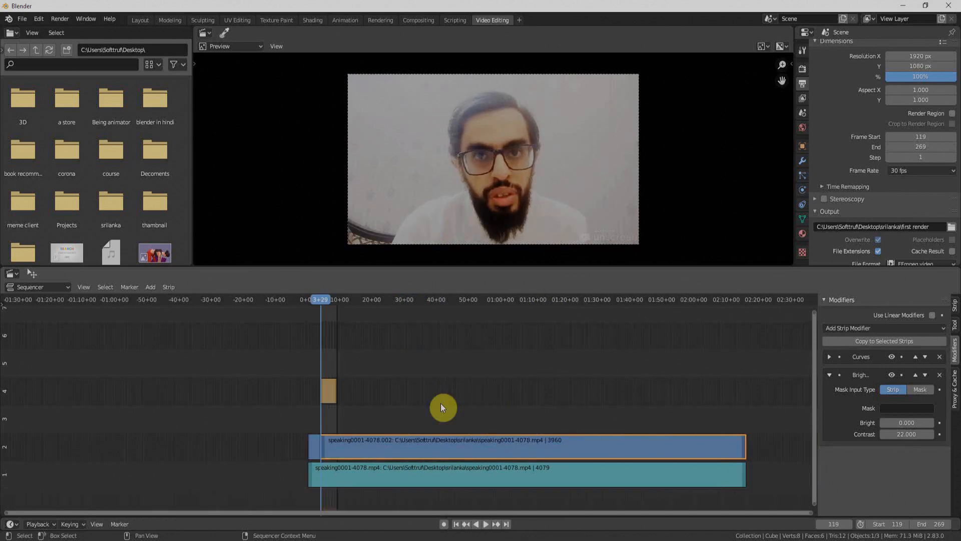
key("shift+Right")
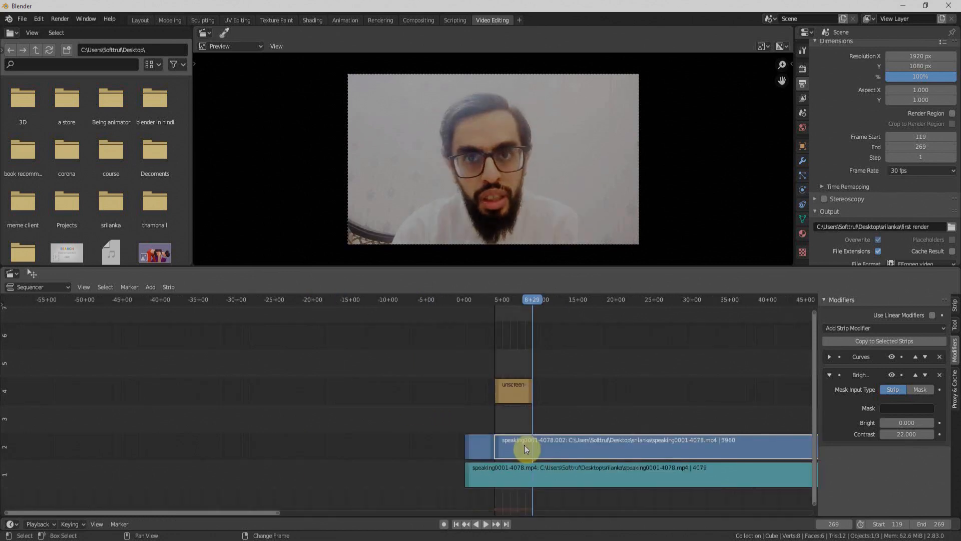
key("k")
scroll(524, 444, "up", 2)
scroll(514, 441, "up", 3)
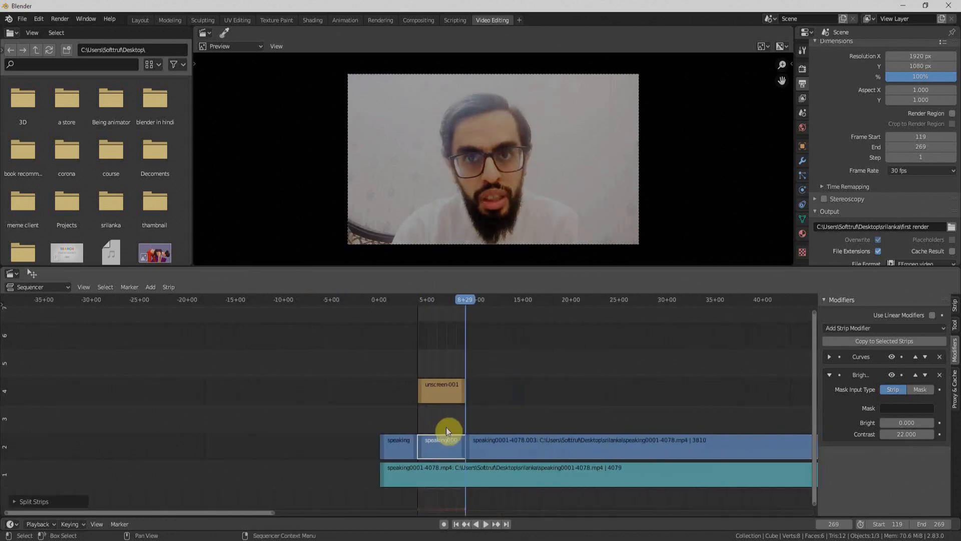
scroll(493, 432, "up", 2)
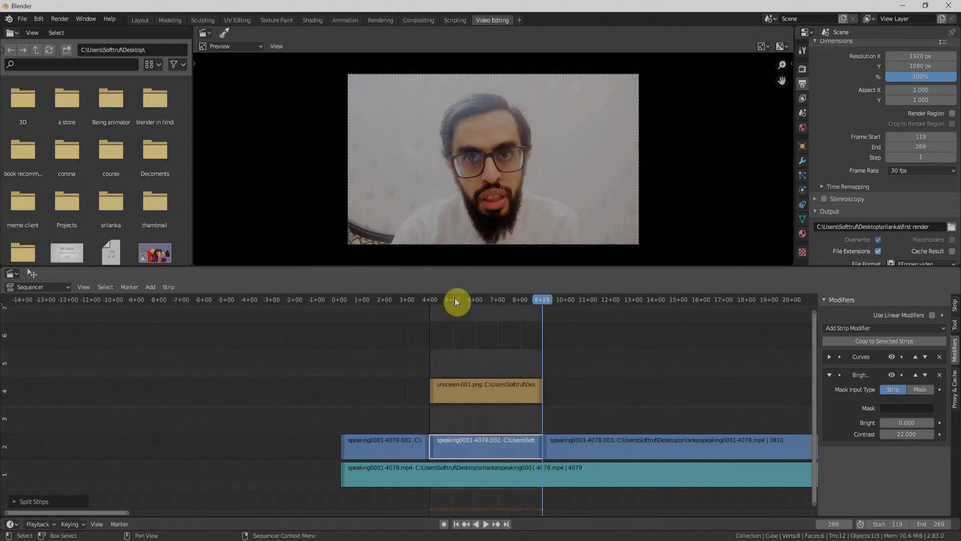
Step: Trim the end of the middle speaking segment in channel 2 to frame 182
left_click_drag(455, 299, 477, 299)
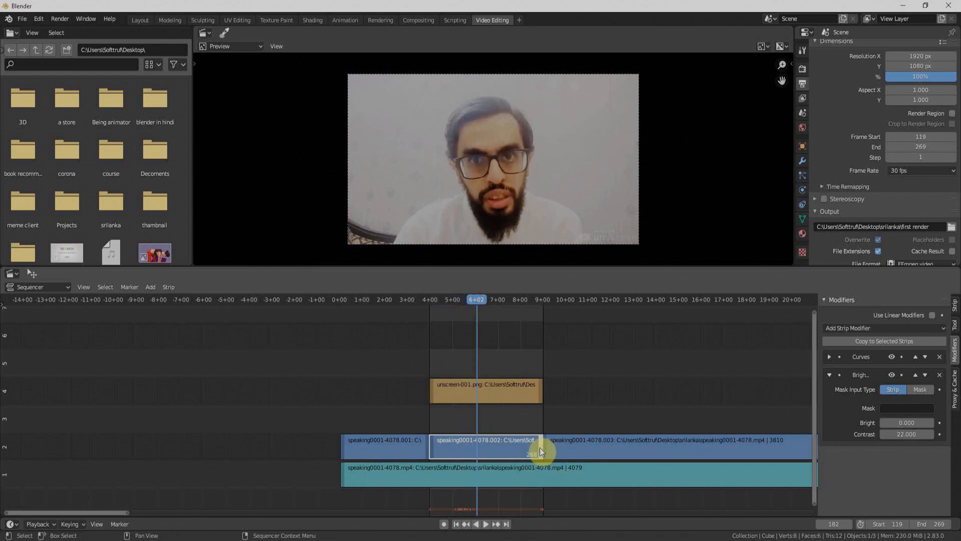
key("shift+s")
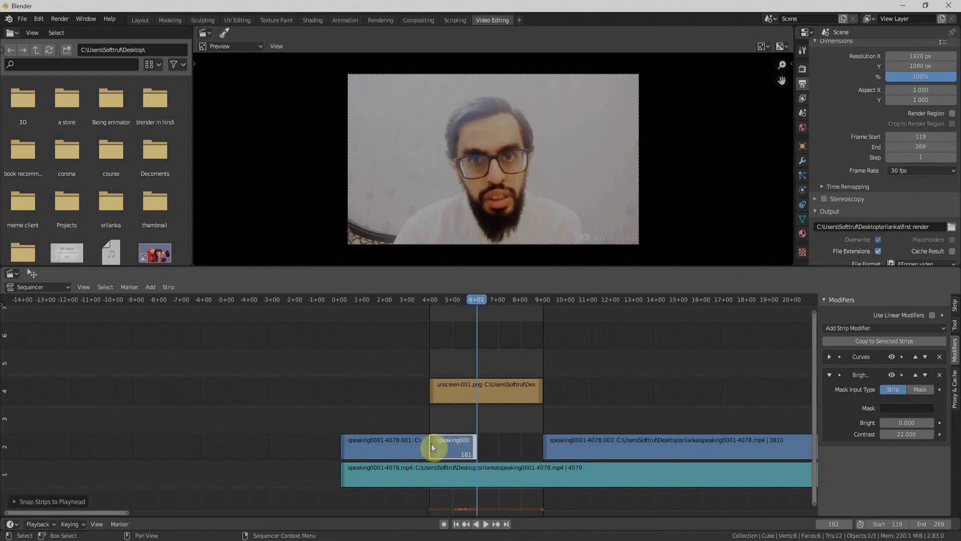
Step: Add the movie VID_20200228_110942.mp4 at frame 147 and delete its sound strip in channel 5
left_click_drag(483, 299, 449, 446)
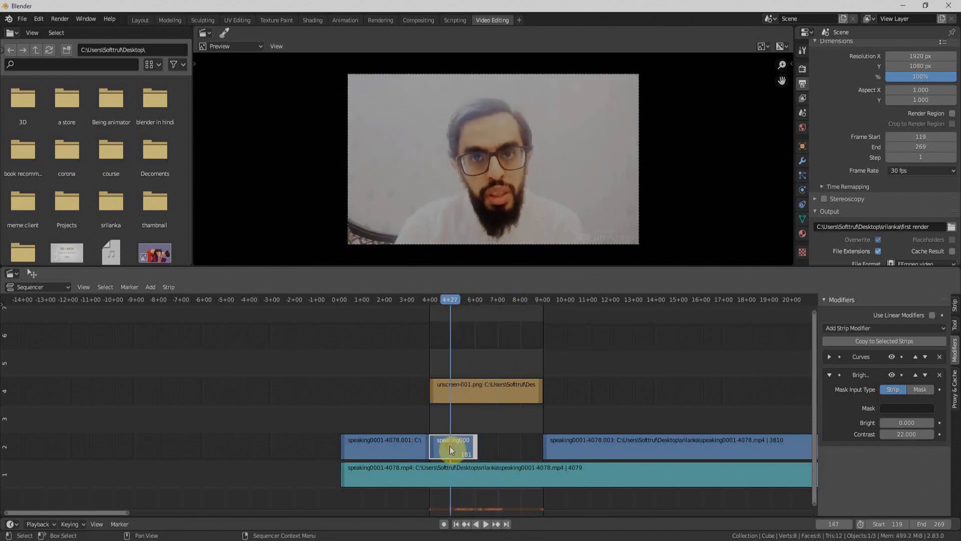
left_click(158, 288)
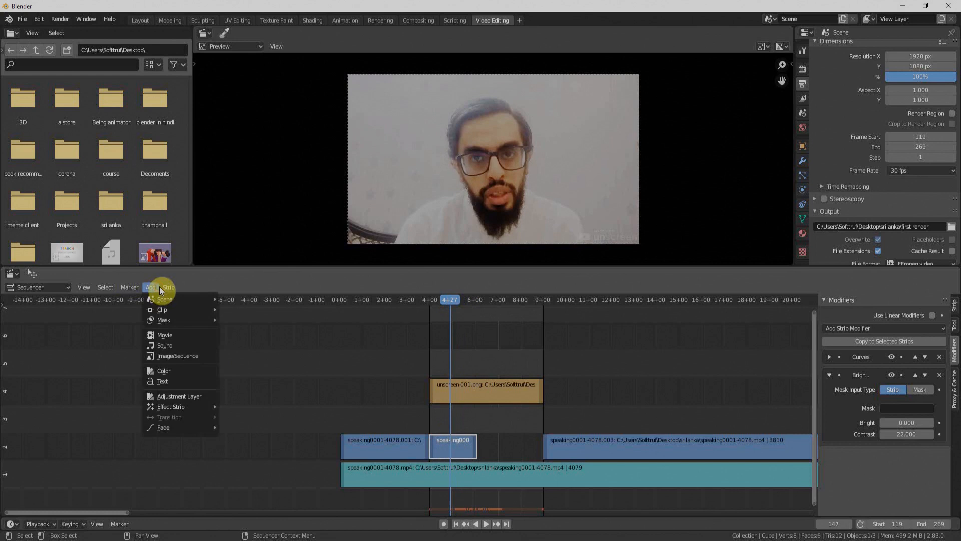
left_click(168, 335)
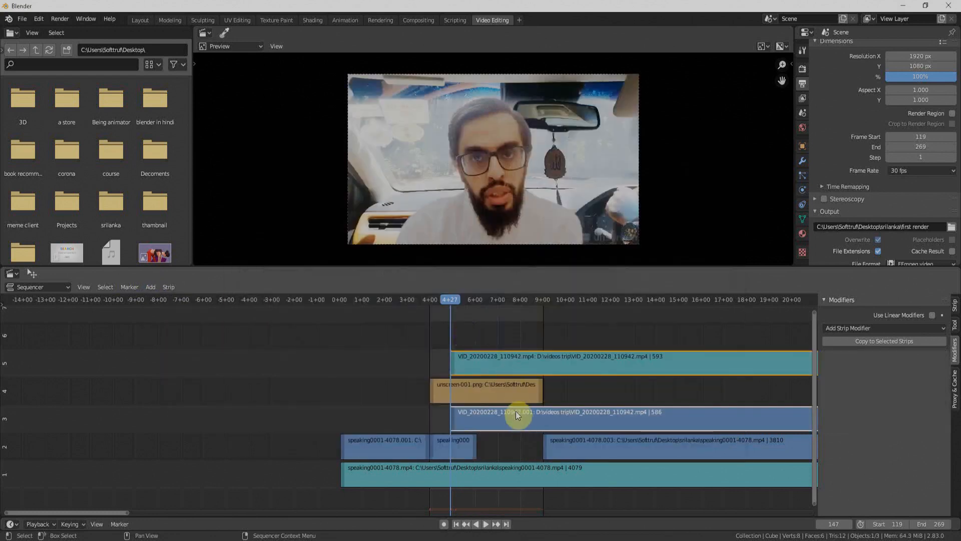
left_click(520, 362)
key("Delete")
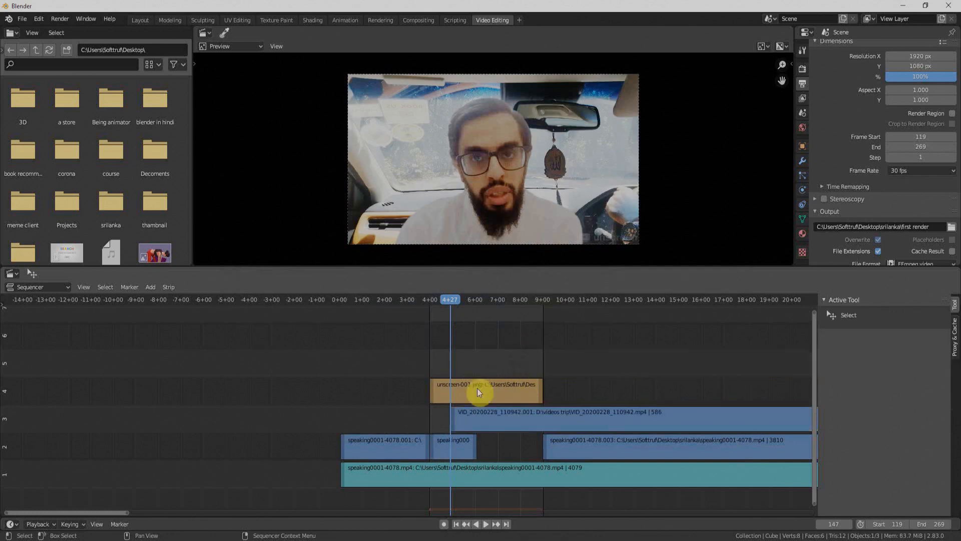
Step: Snap the start of the car video strip in channel 3 to frame 120
left_click_drag(438, 303, 430, 303)
left_click(524, 415)
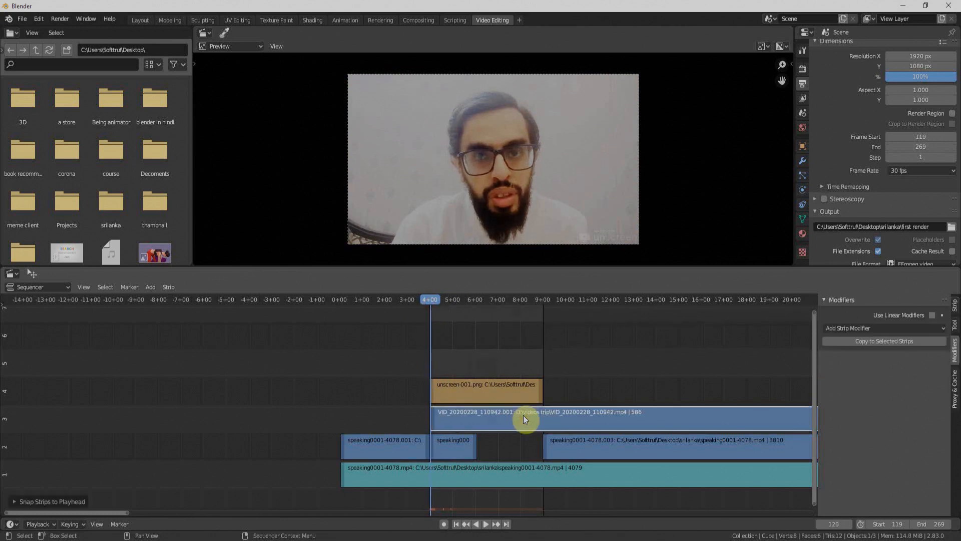
key("shift+s")
Step: Play back the composite from frame 120 to check the speaker cut-out over the car footage
left_click(455, 453)
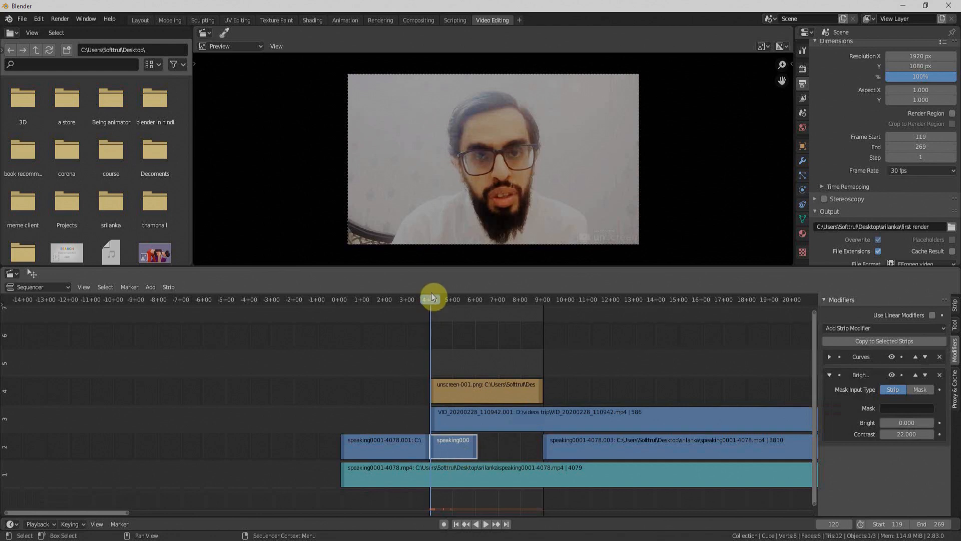
key("space")
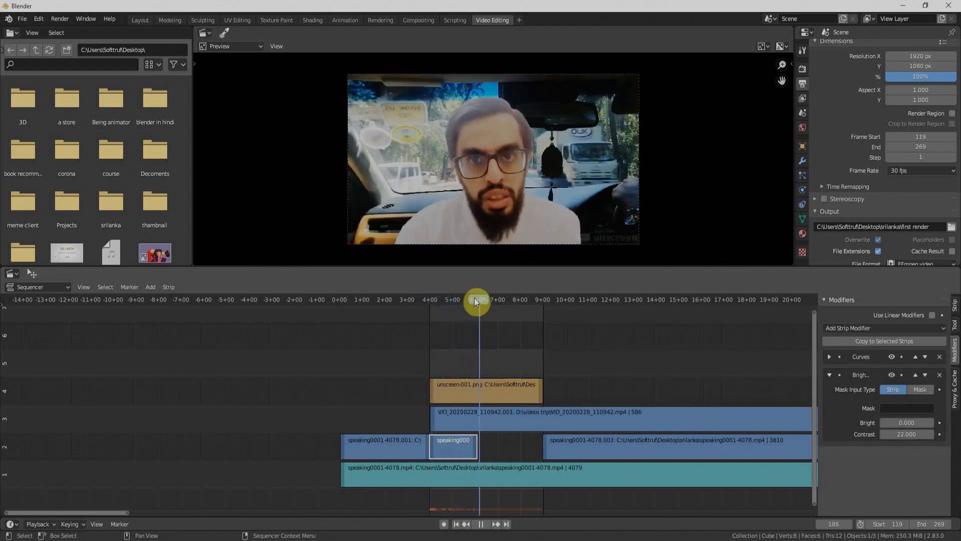
key("space")
left_click(457, 296)
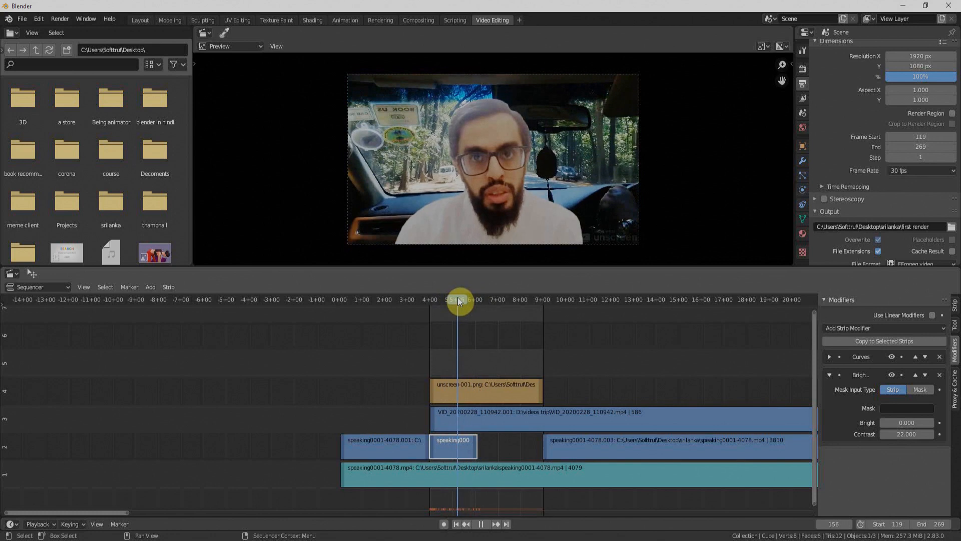
Step: Slide the car video strip 21 frames later within channel 3 so it starts at frame 141
left_click(478, 426)
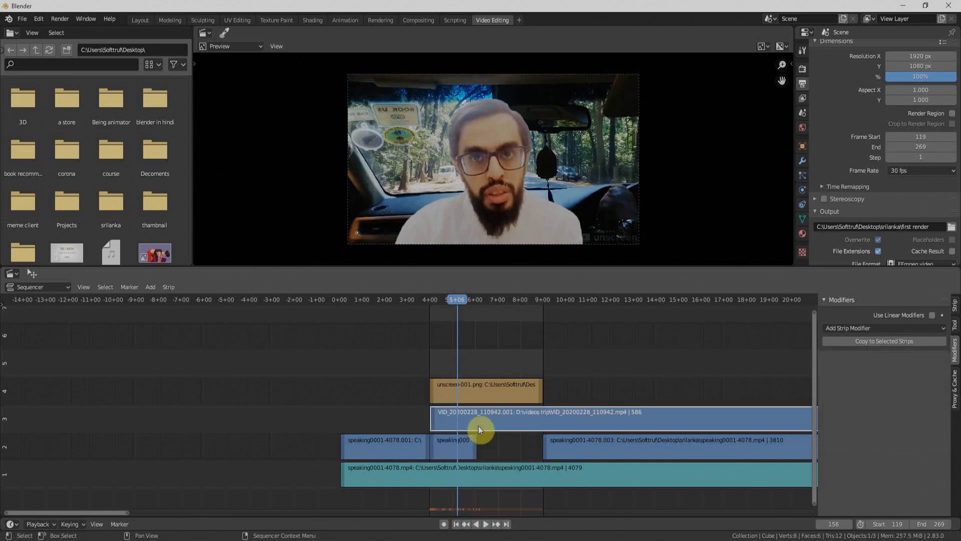
key("g")
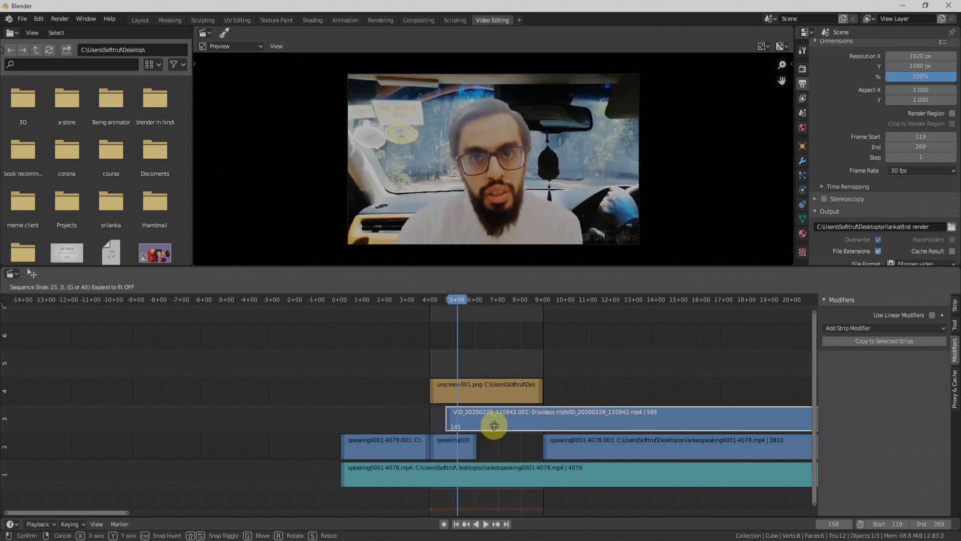
left_click(494, 425)
Step: Add a Cross transition from the trimmed middle speaking segment in channel 2 to the car video strip in channel 3
left_click(457, 444)
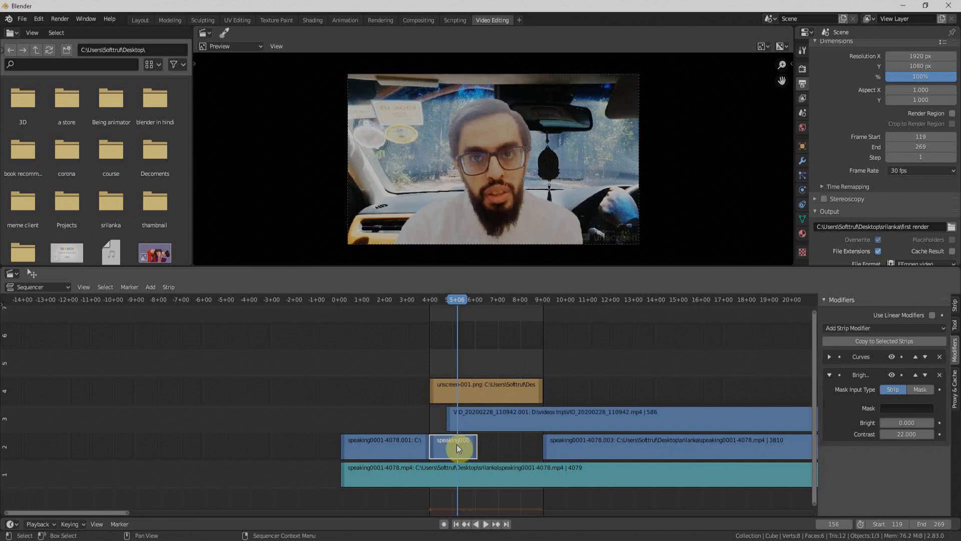
left_click(488, 424, "shift")
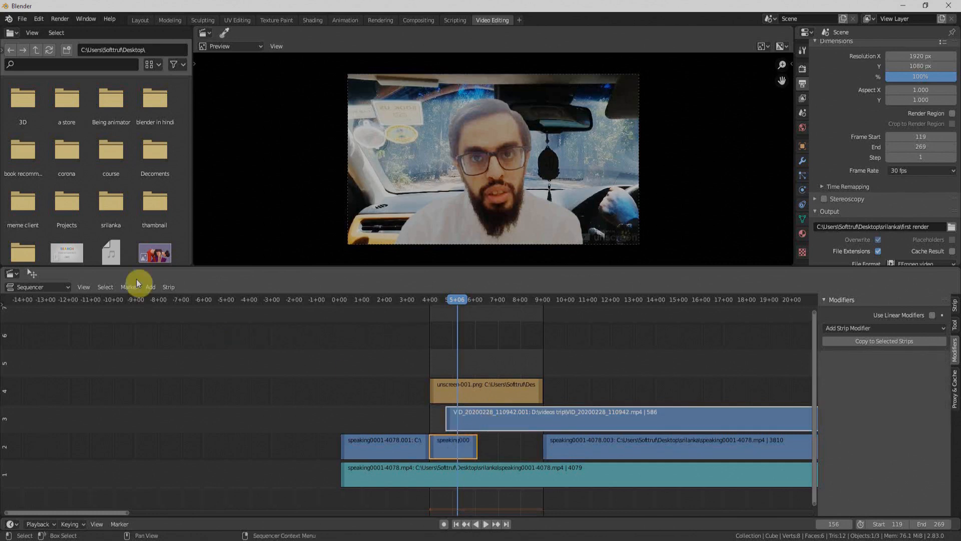
left_click(150, 285)
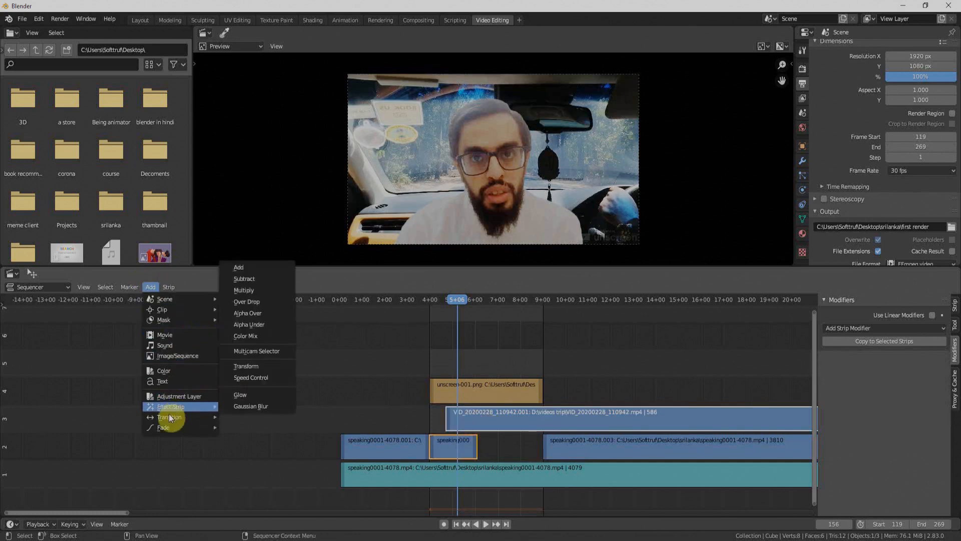
mouse_move(168, 414)
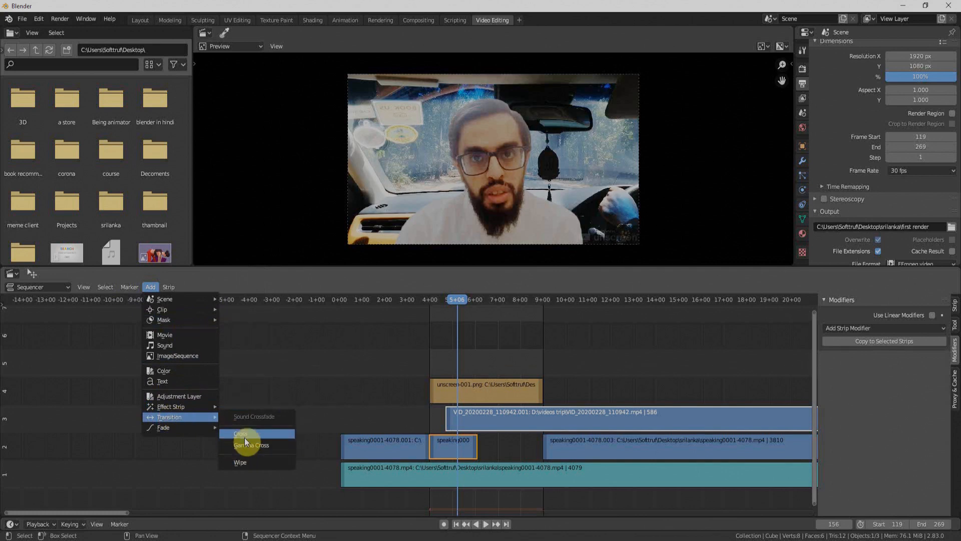
left_click(244, 434)
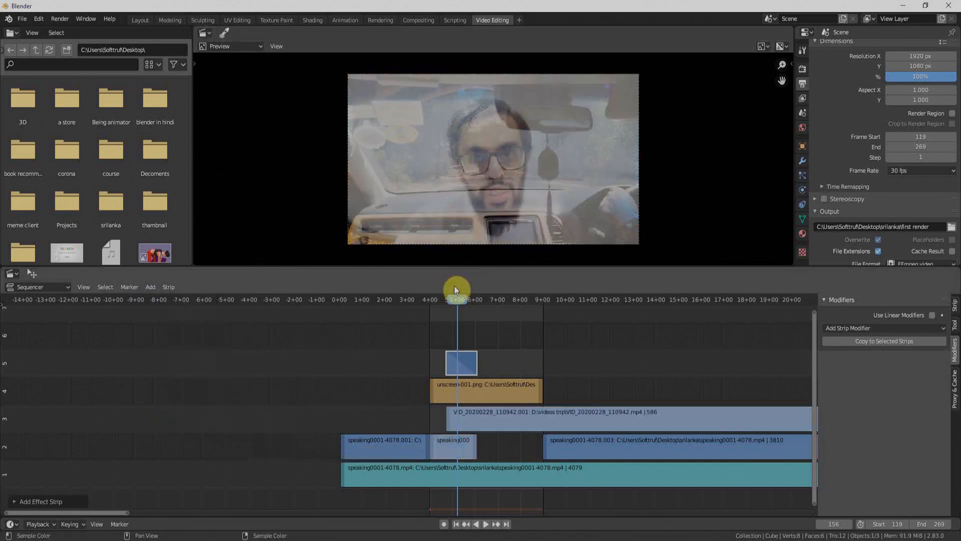
Step: Stack the unscreen image sequence above the Cross strip, placing the sequence in channel 5 and the Cross strip in channel 4
left_click(474, 395)
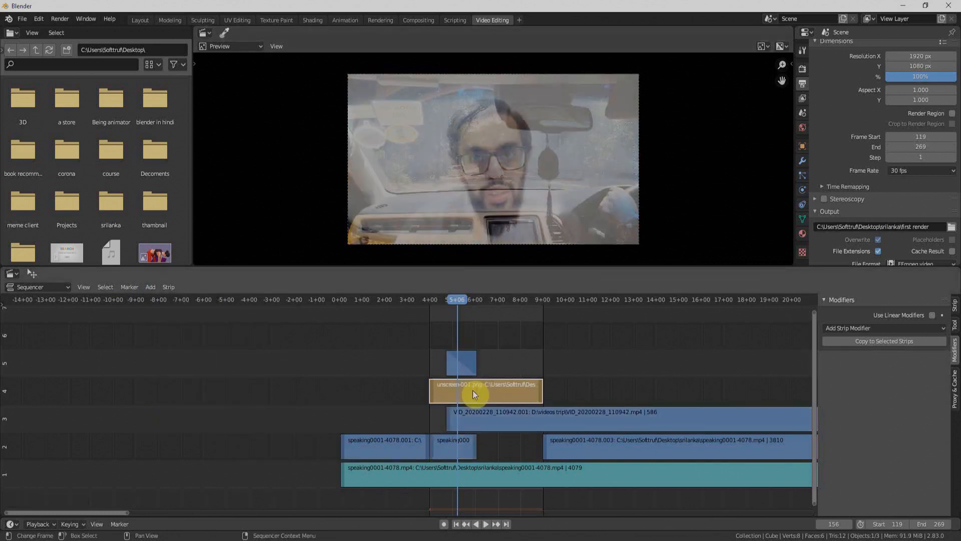
left_click_drag(472, 390, 468, 350)
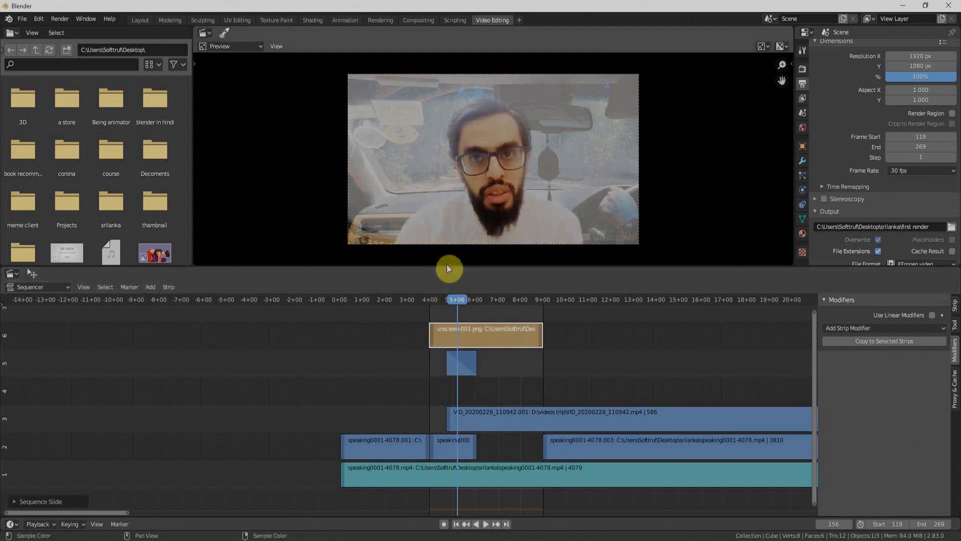
left_click(459, 358)
left_click(469, 327, "shift")
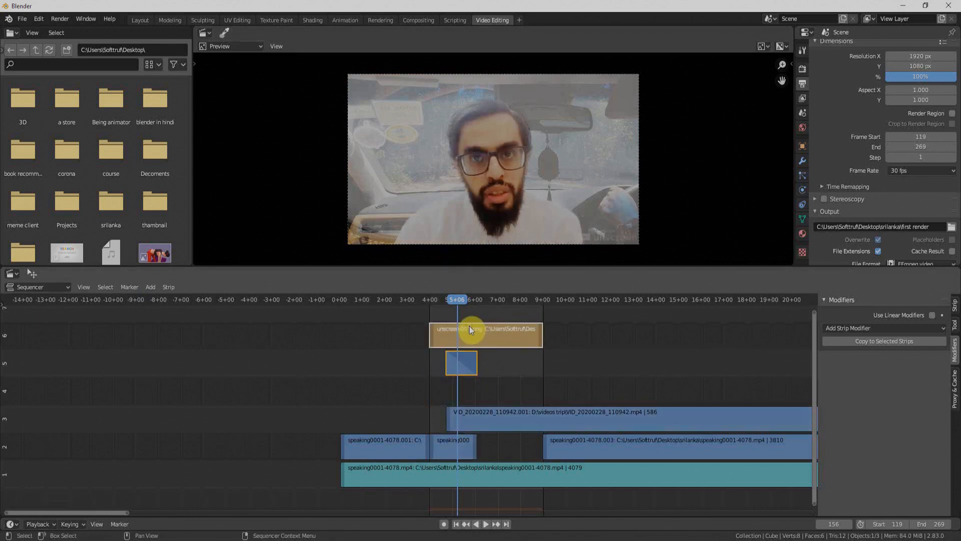
left_click_drag(469, 325, 461, 353)
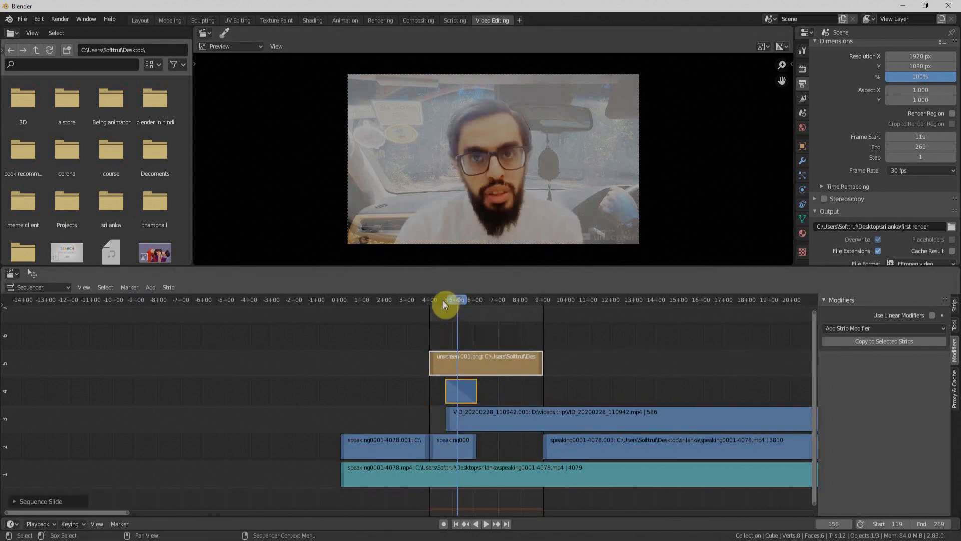
Step: Play and scrub through the Cross transition to review the background change behind the speaker
left_click(441, 301)
key("space")
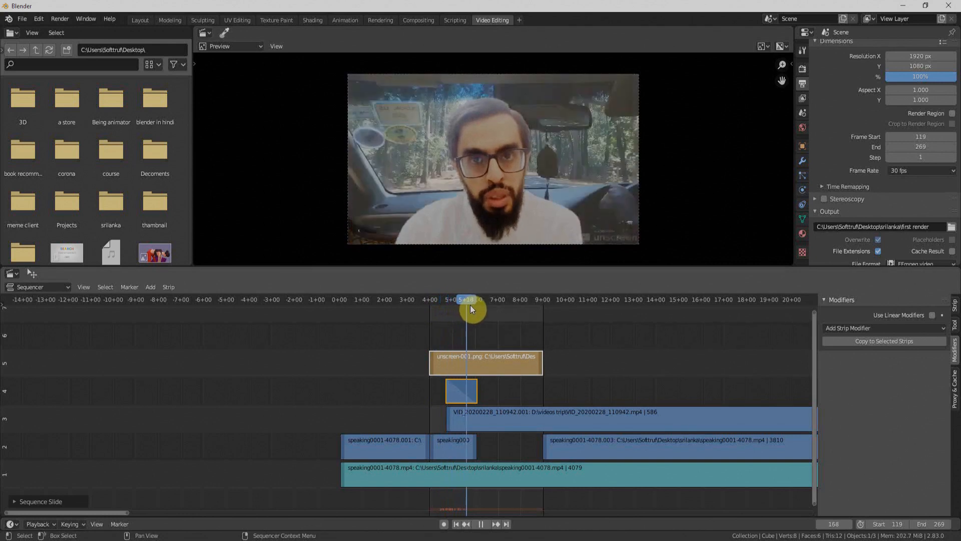
left_click_drag(470, 305, 557, 317)
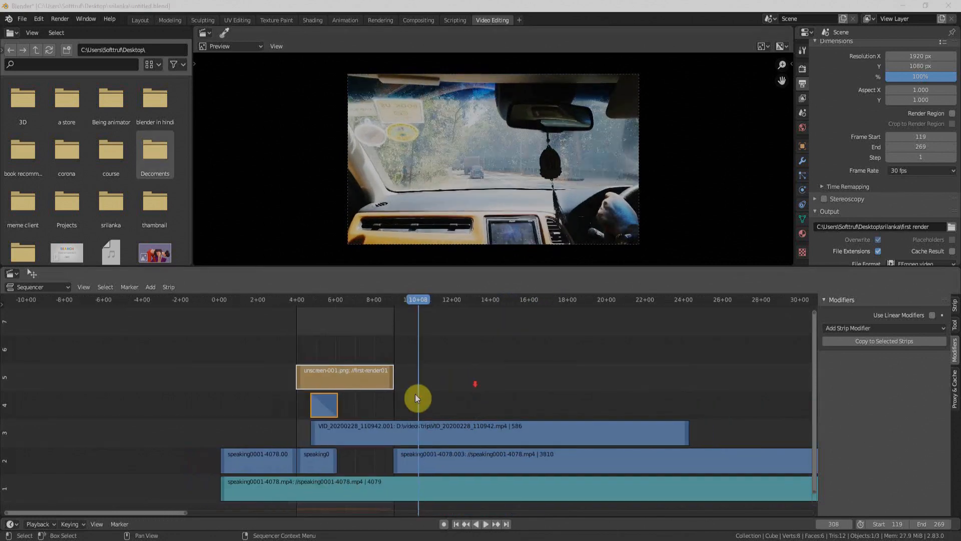
Step: Split the car video strip in channel 3 at frame 293 and delete the part after the cut
scroll(416, 394, "up", 3)
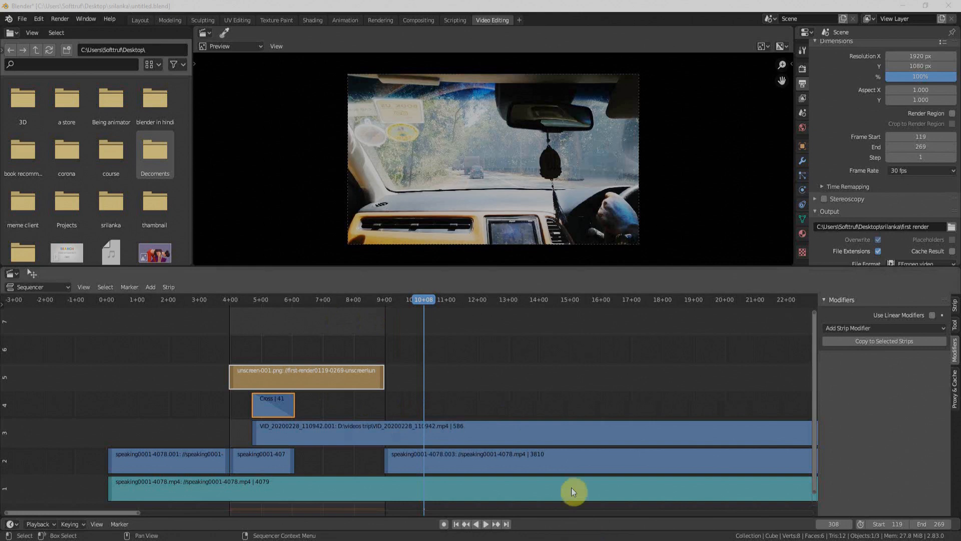
left_click(564, 436)
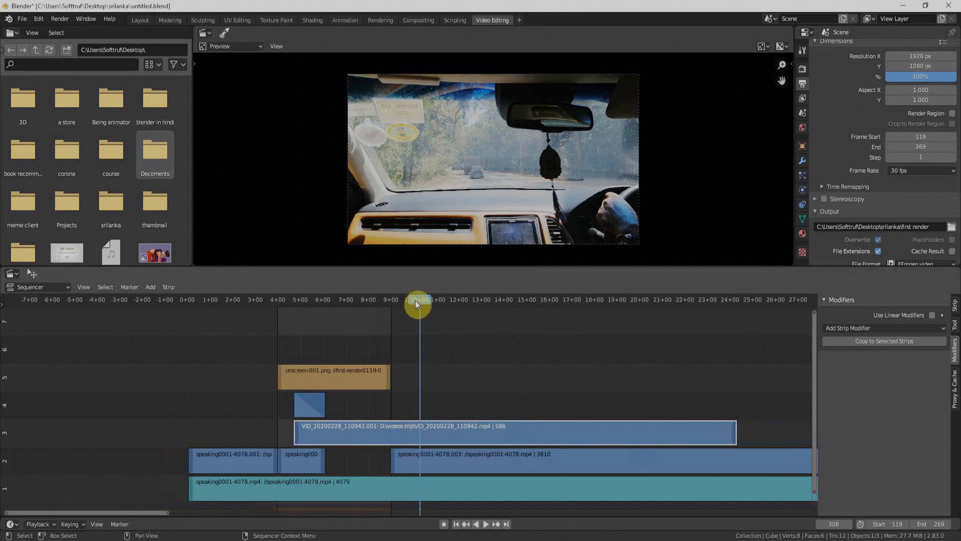
left_click_drag(415, 299, 407, 302)
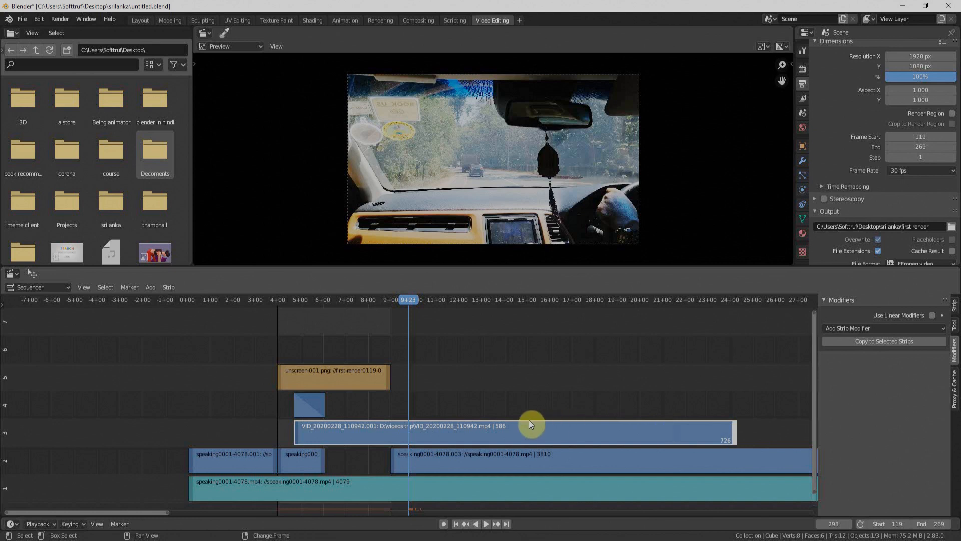
key("shift+s")
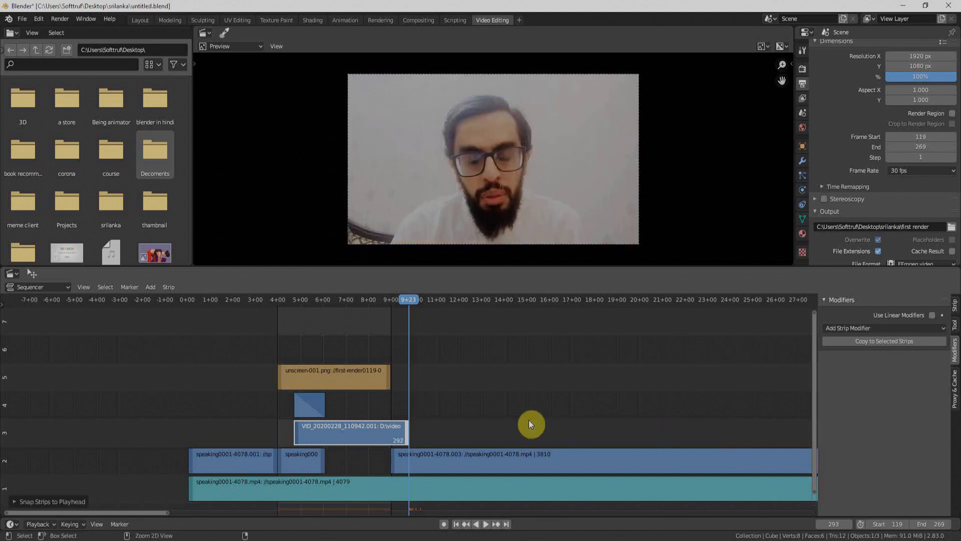
key("ctrl+z")
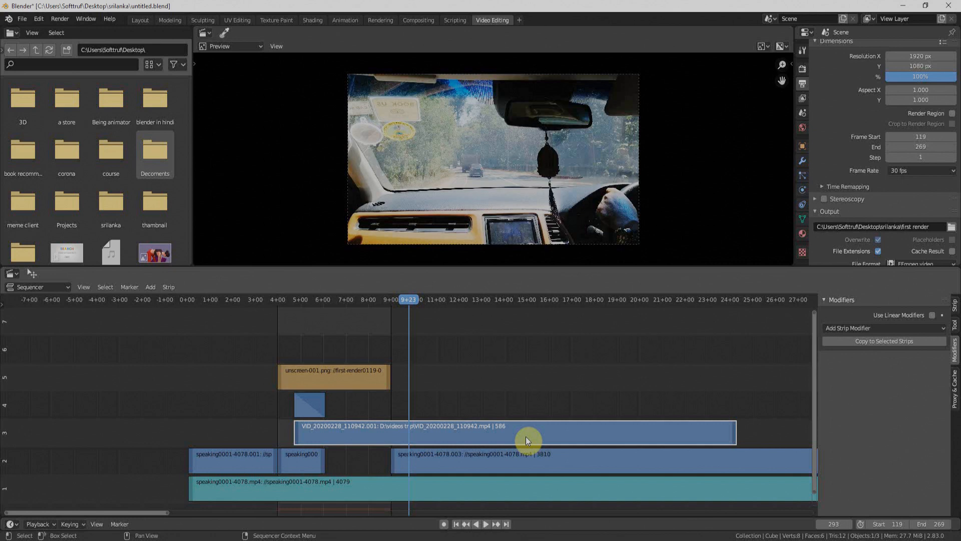
key("k")
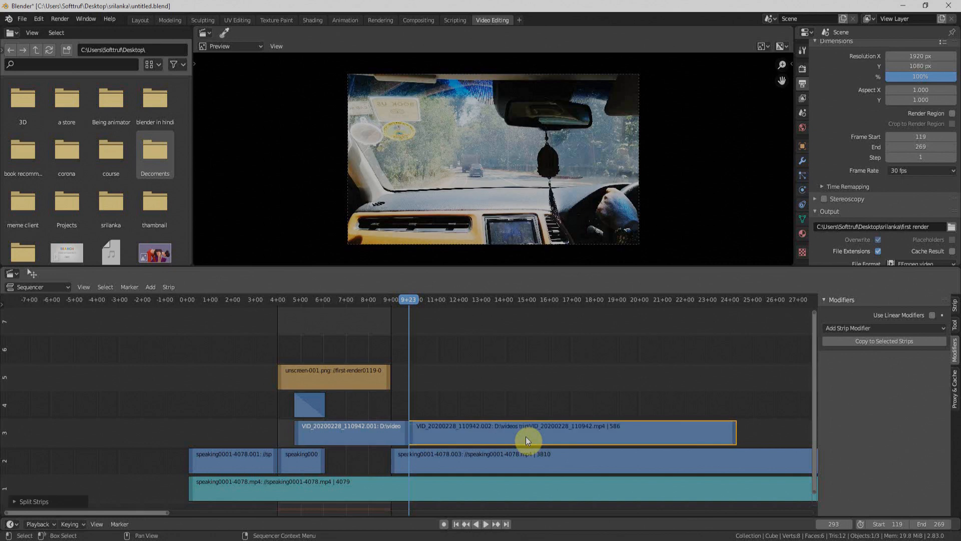
left_click(557, 437)
key("x")
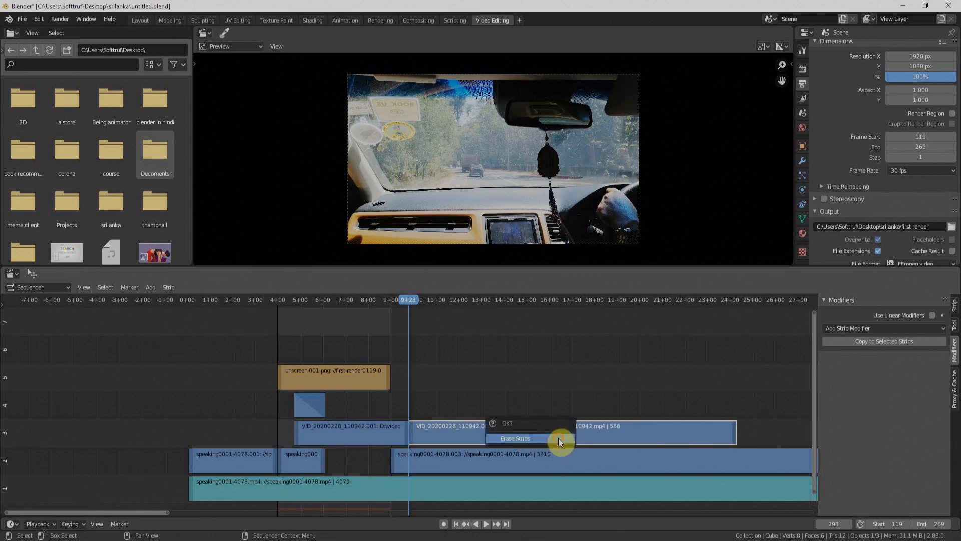
left_click(558, 437)
Step: Extend the end of the remaining car video strip in channel 3 to frame 369
left_click(407, 434)
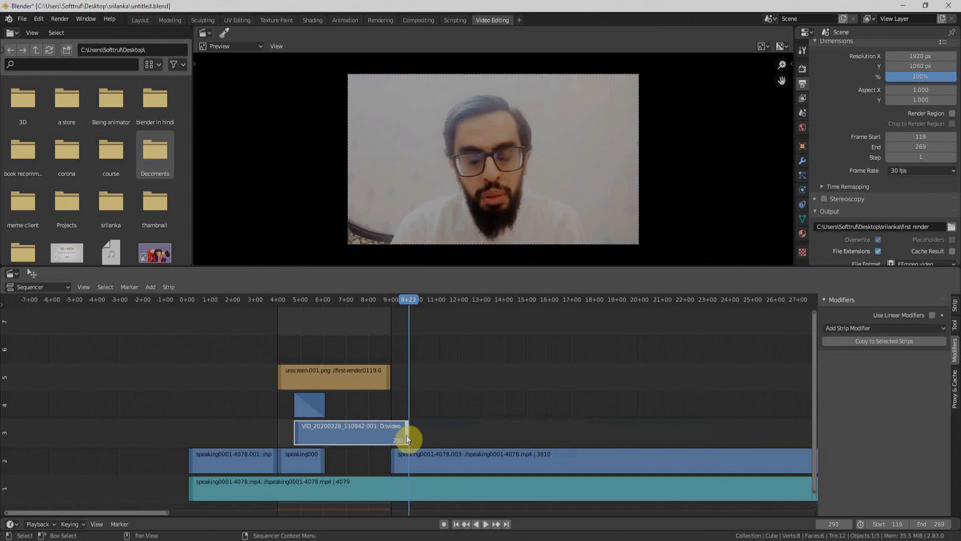
key("g")
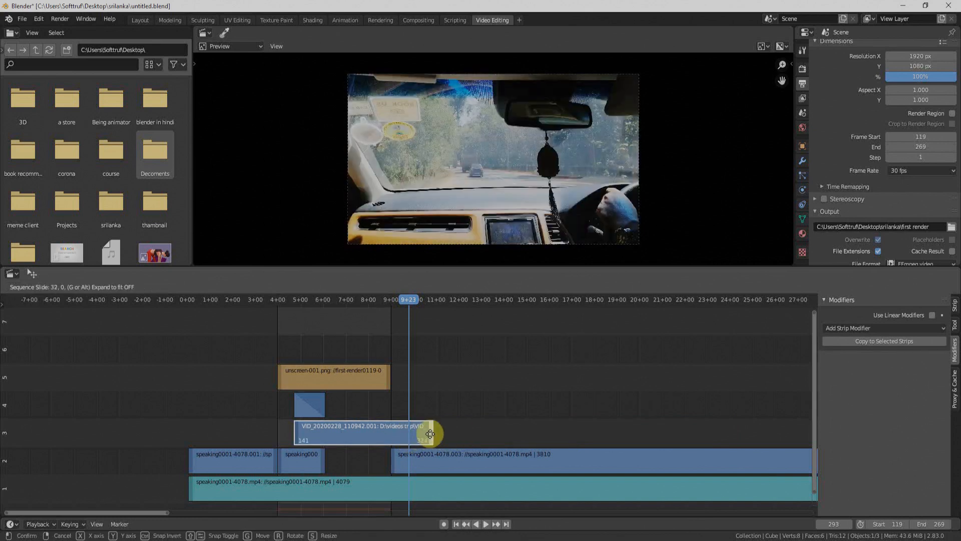
left_click(456, 435)
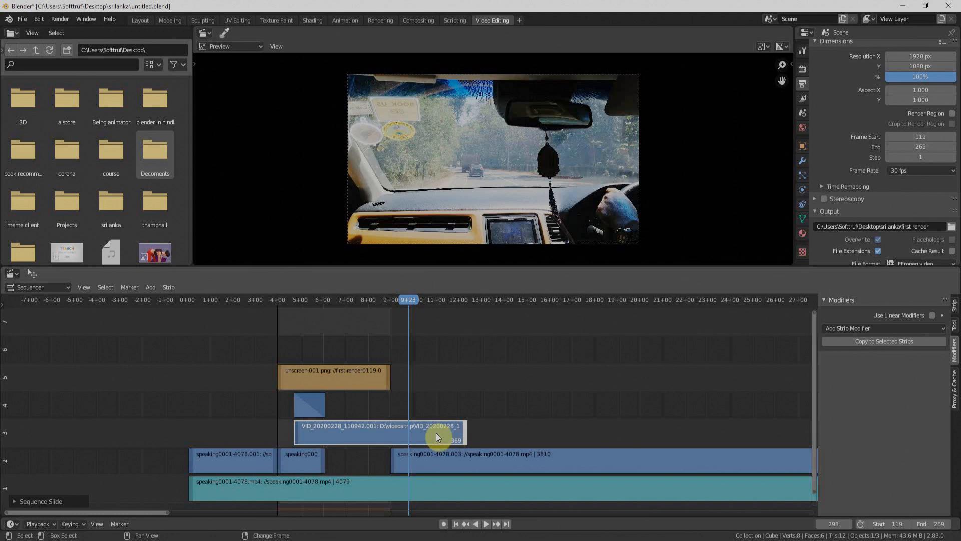
Step: Cut the channel 3 car video strip at the playhead on frame 293 and erase the piece after it
key("k")
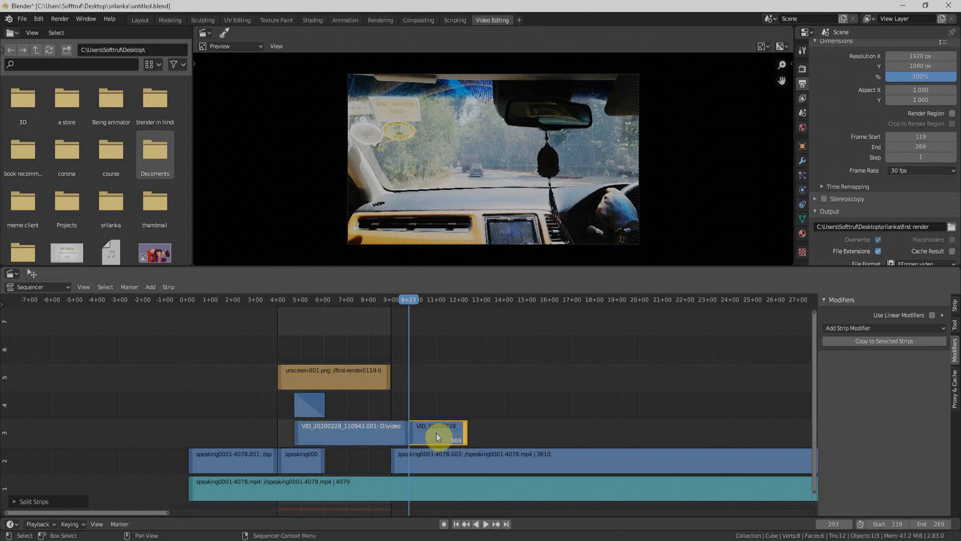
key("x")
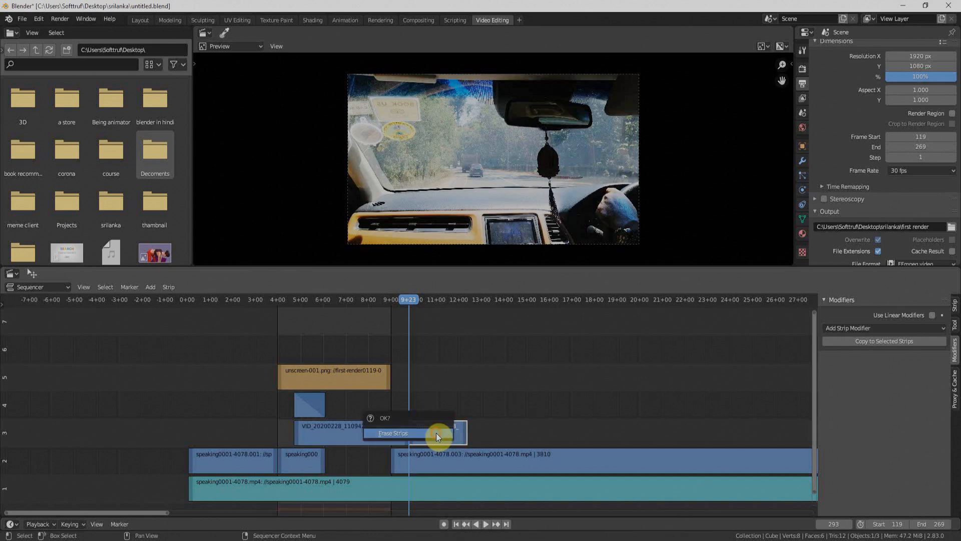
left_click(398, 434)
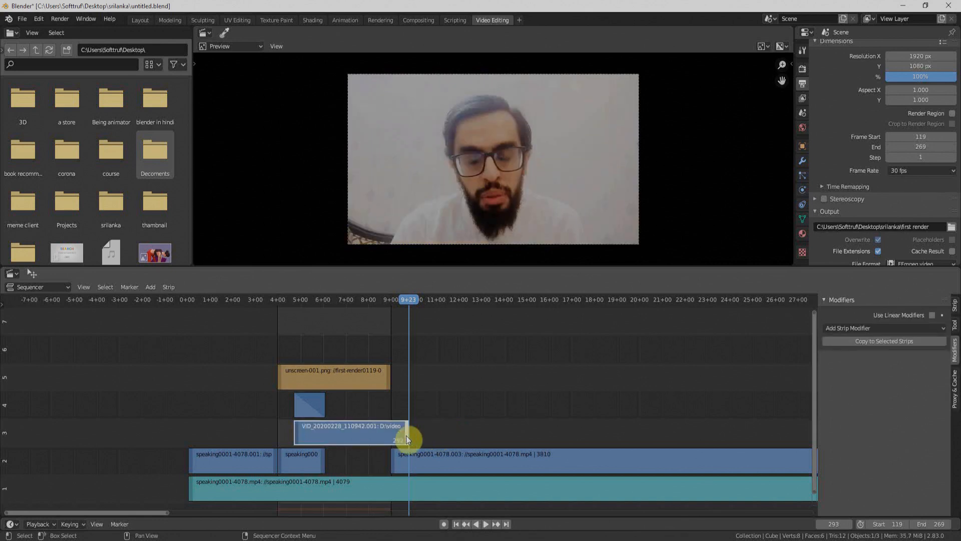
Step: Extend the end of the channel 3 car video strip to frame 374 and snap it to the playhead at frame 325
left_click_drag(406, 435, 468, 437)
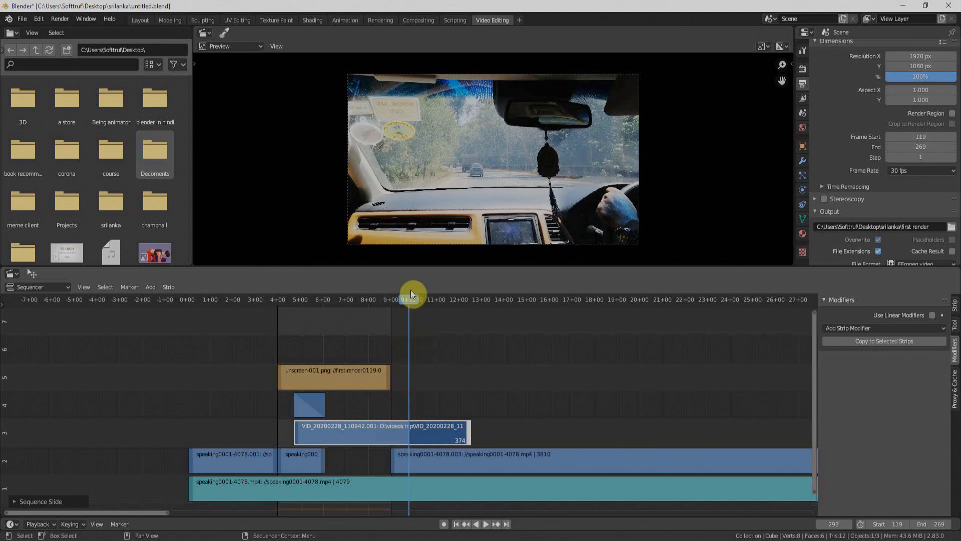
key("space")
key("space")
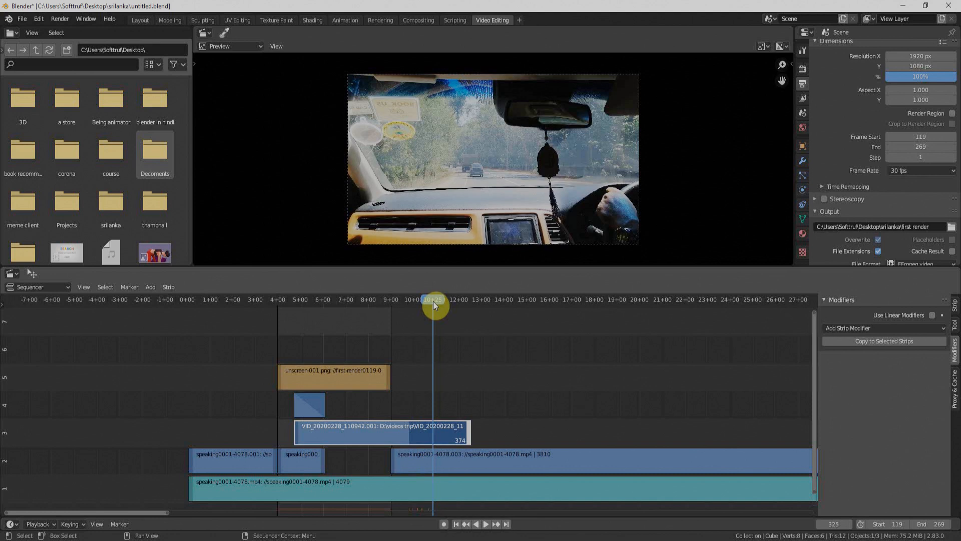
key("shift+s")
Step: Snap the end of the channel 3 car video strip to the playhead at frame 294
left_click(425, 299)
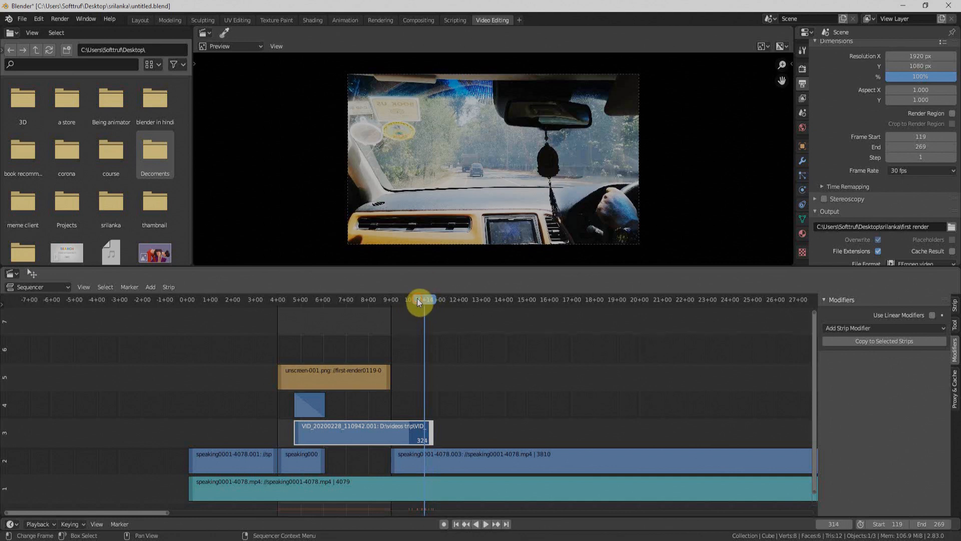
left_click_drag(417, 299, 401, 299)
key("space")
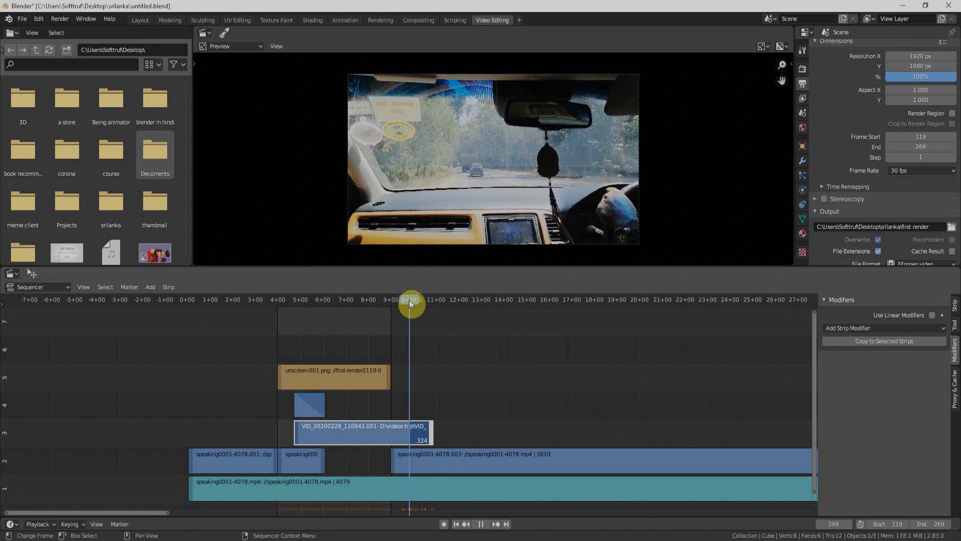
key("space")
key("shift+s")
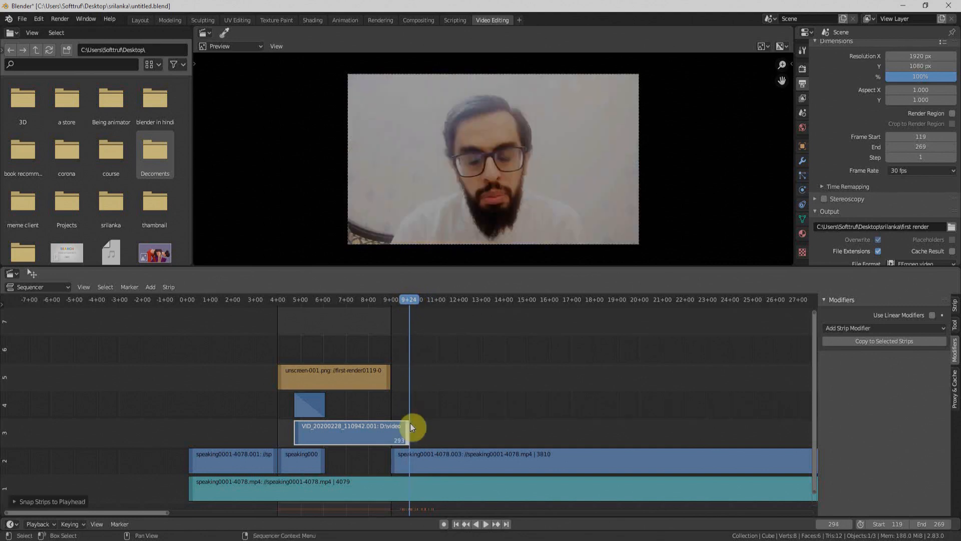
Step: Add the movie different0001-0256.mp4 from the srilanka folder with its sound, starting at frame 294 in channel 3
left_click(156, 286)
mouse_move(157, 301)
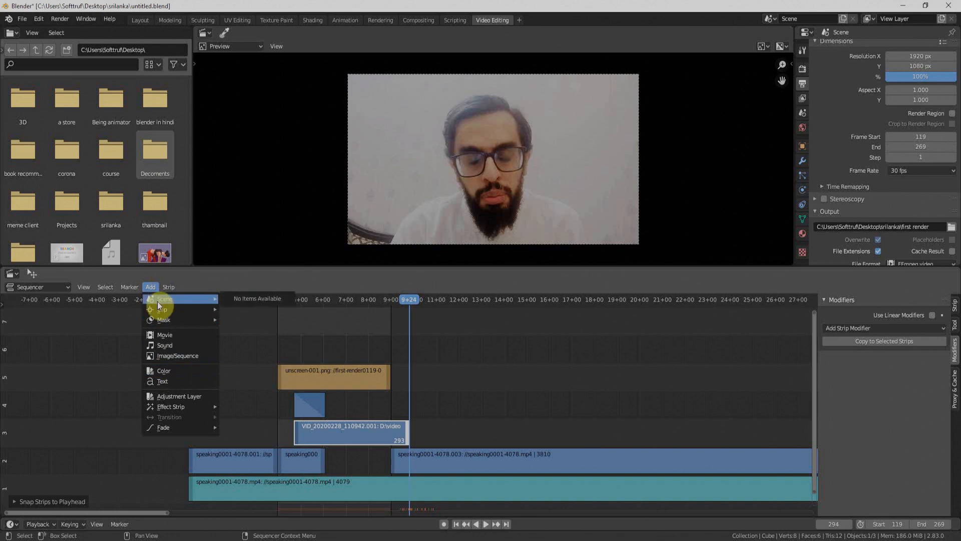
left_click(165, 334)
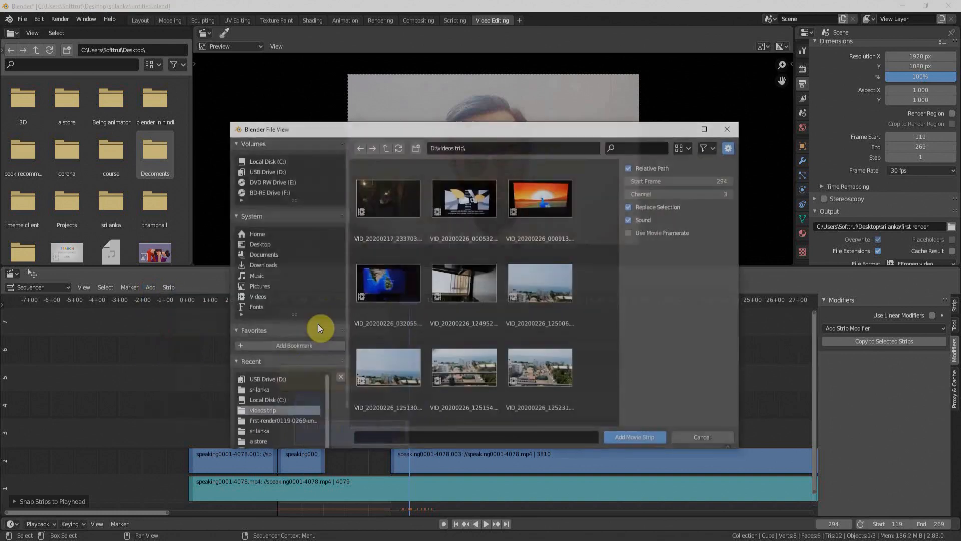
left_click(256, 390)
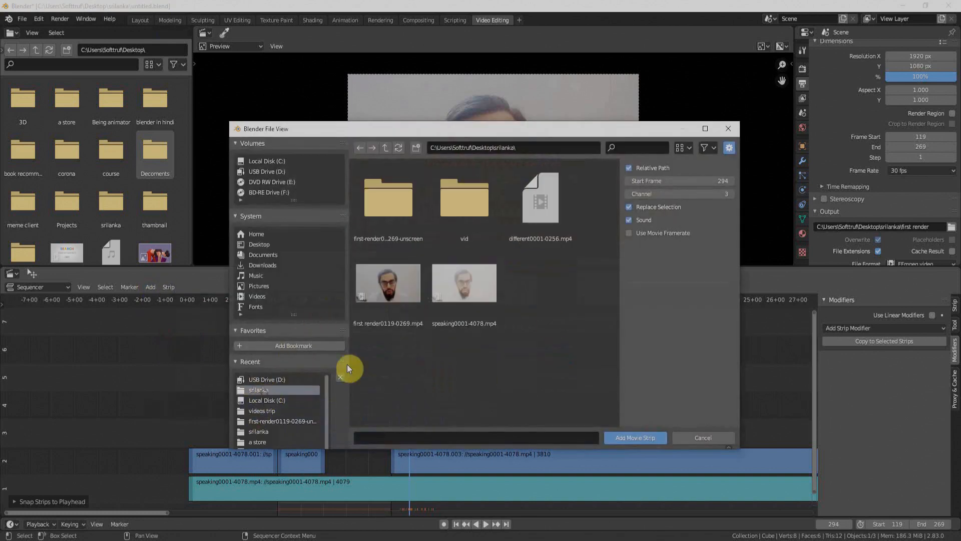
double_click(537, 187)
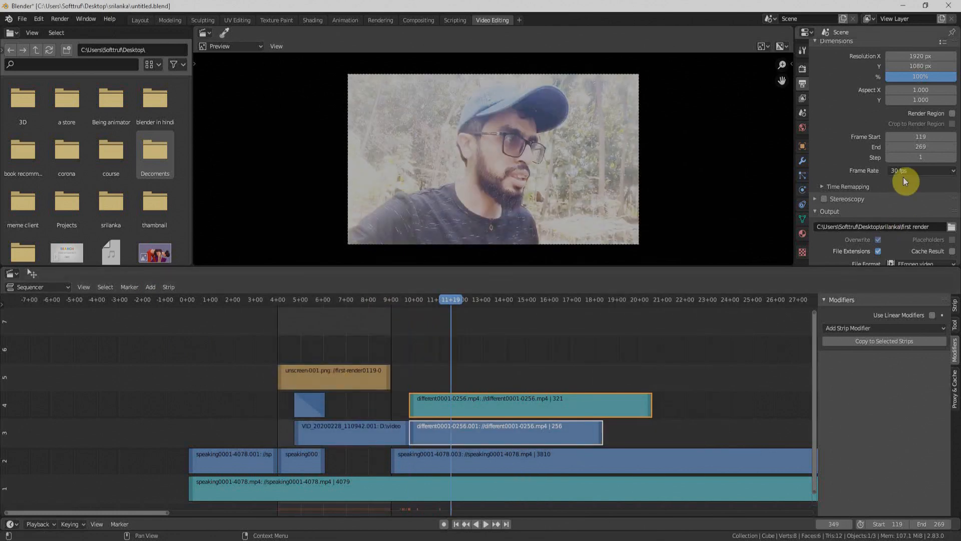
Step: Add a Speed Control effect strip to the different0001-0256 video strip in channel 3
left_click(535, 431)
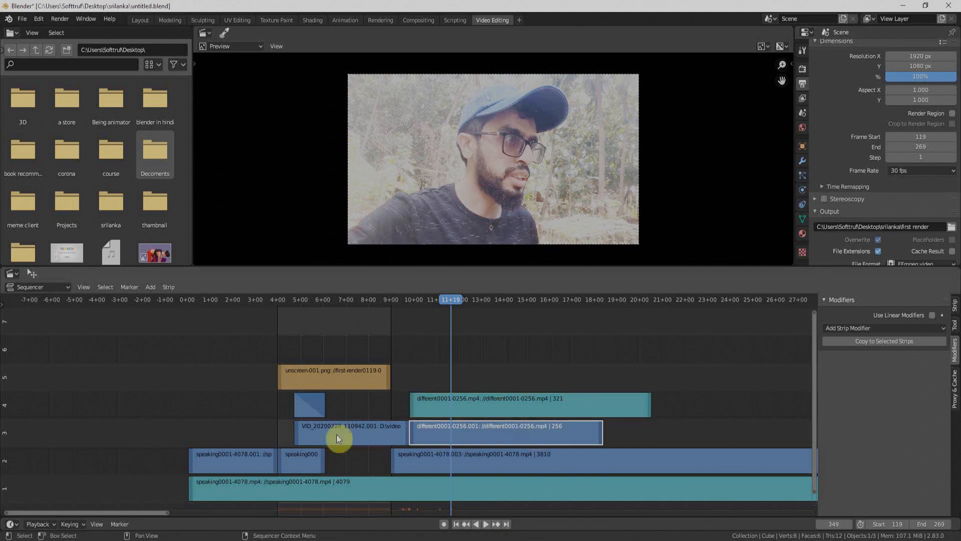
left_click(151, 286)
mouse_move(177, 405)
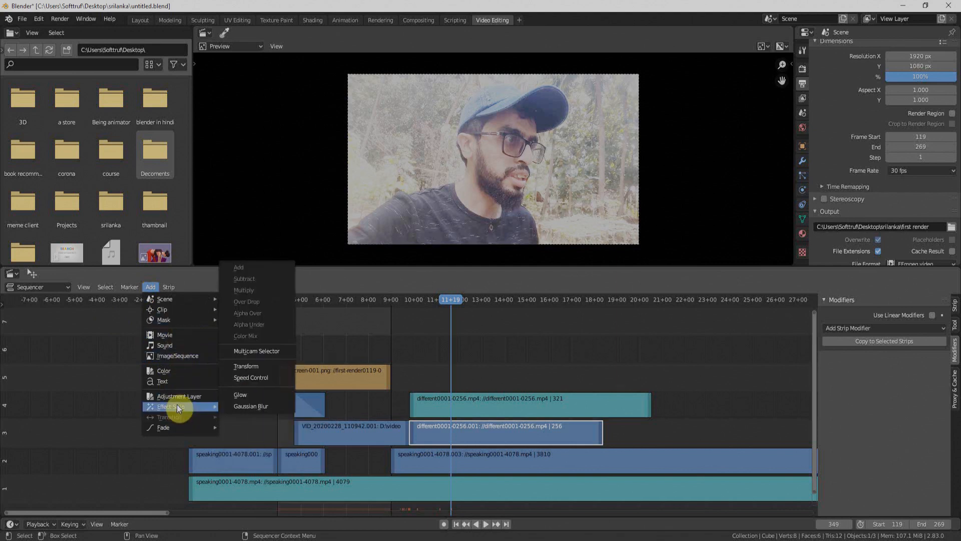
left_click(250, 377)
Step: Extend the end of the different0001-0256 video strip to match the end of its sound strip at frame 615
left_click(598, 437)
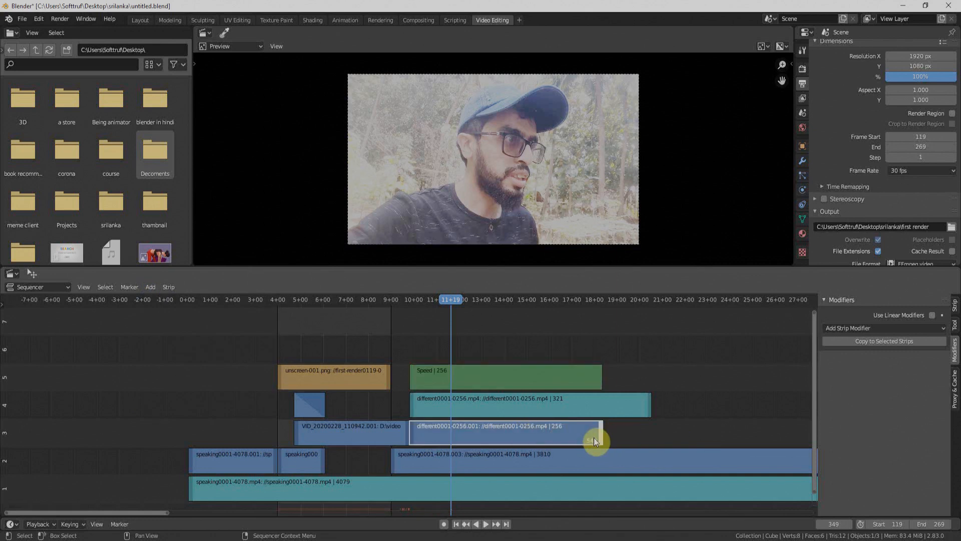
key("Page_Up")
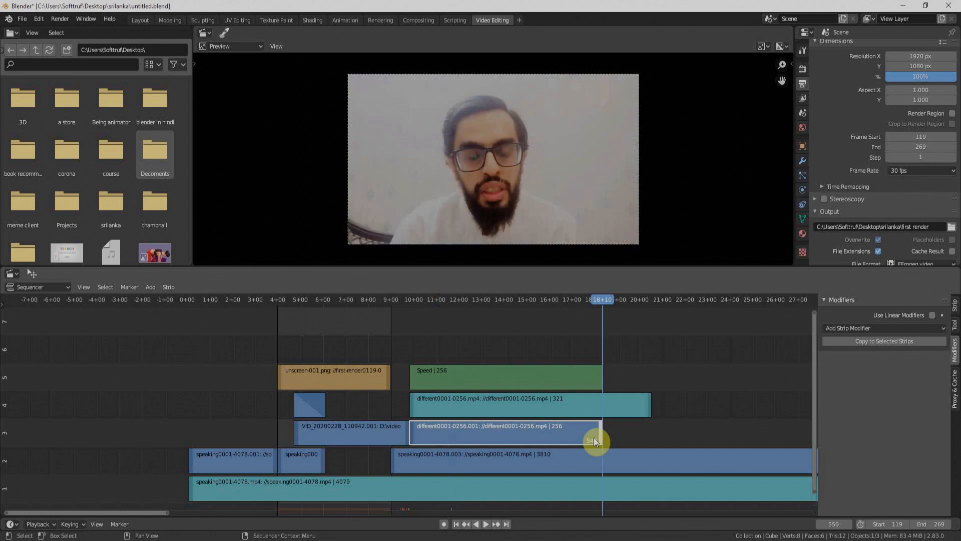
key("Page_Up")
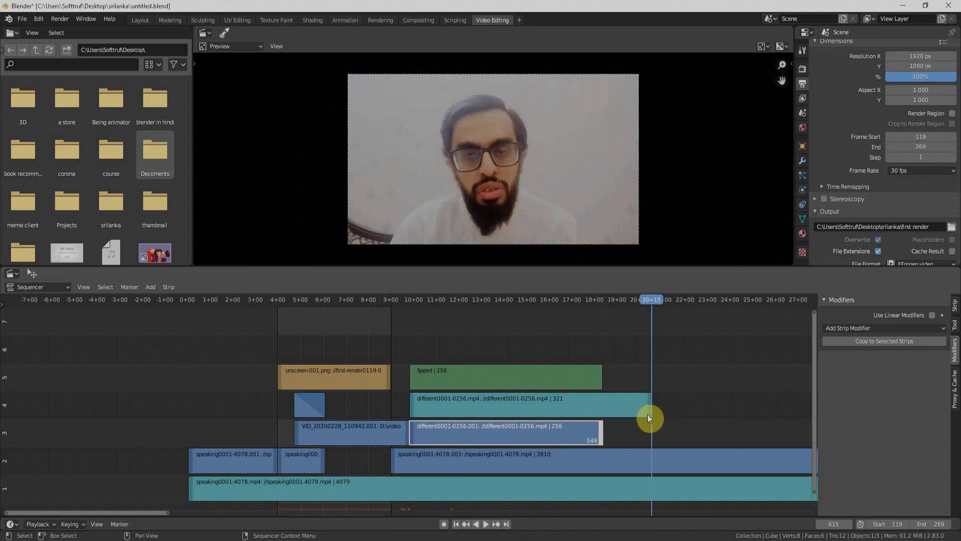
key("shift+s")
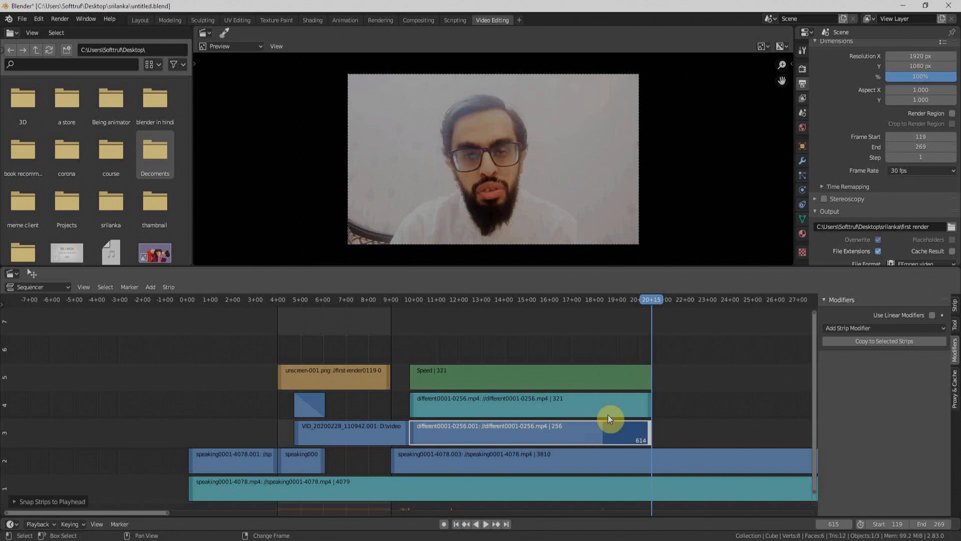
Step: Play and scrub through the speed-controlled video to review its timing against the sound strip
key("ctrl+shift+space")
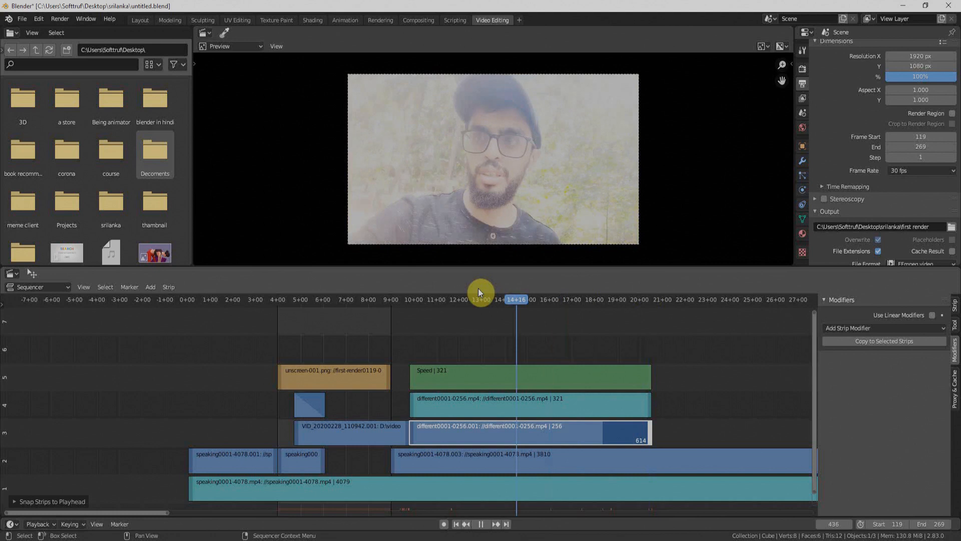
key("space")
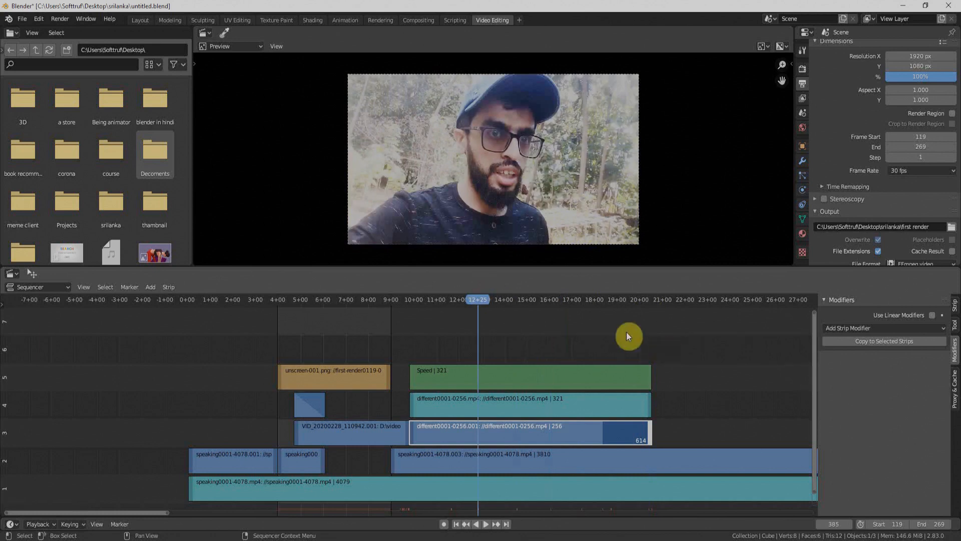
left_click(530, 299)
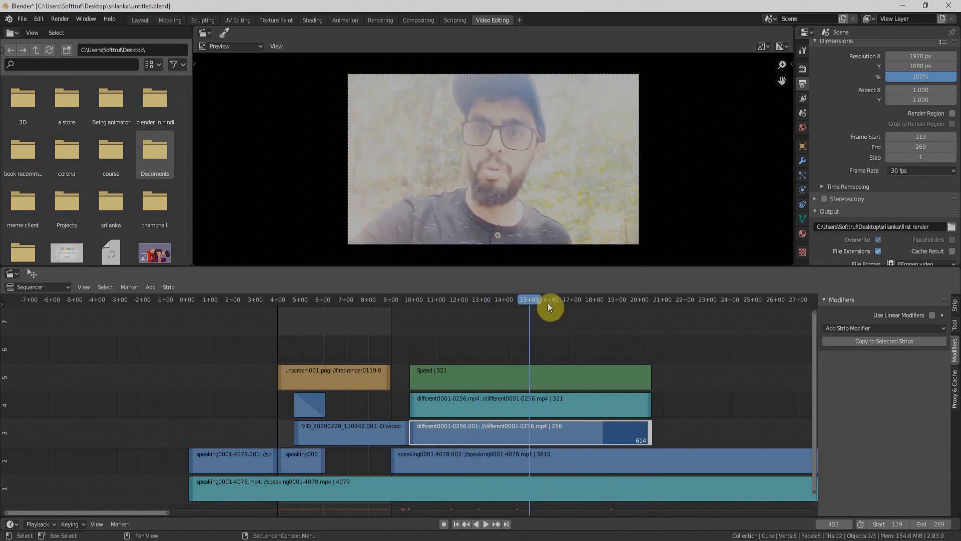
scroll(714, 406, "down", 3)
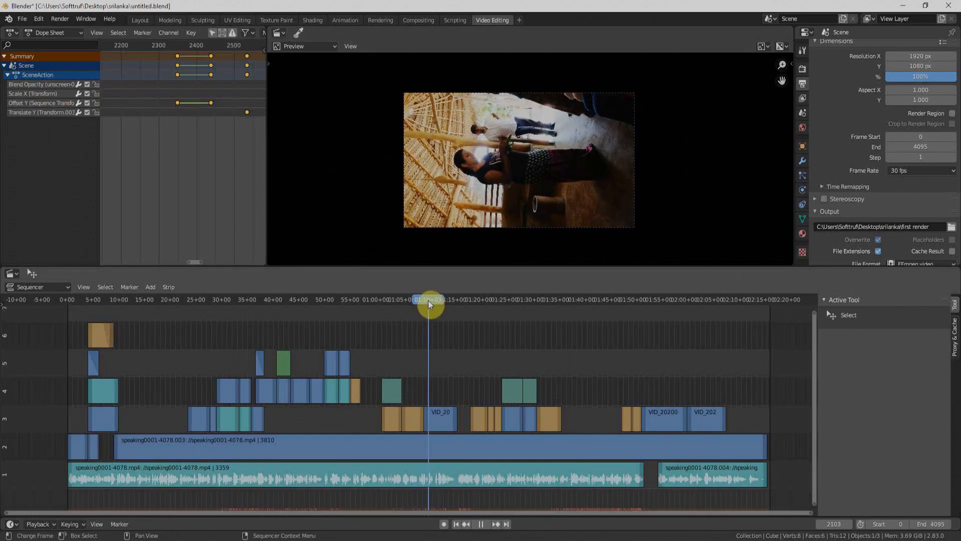
Step: Stop playback at frame 2112 and add a Transform effect strip to the VID_20200228_144506 video strip in channel 3
key("space")
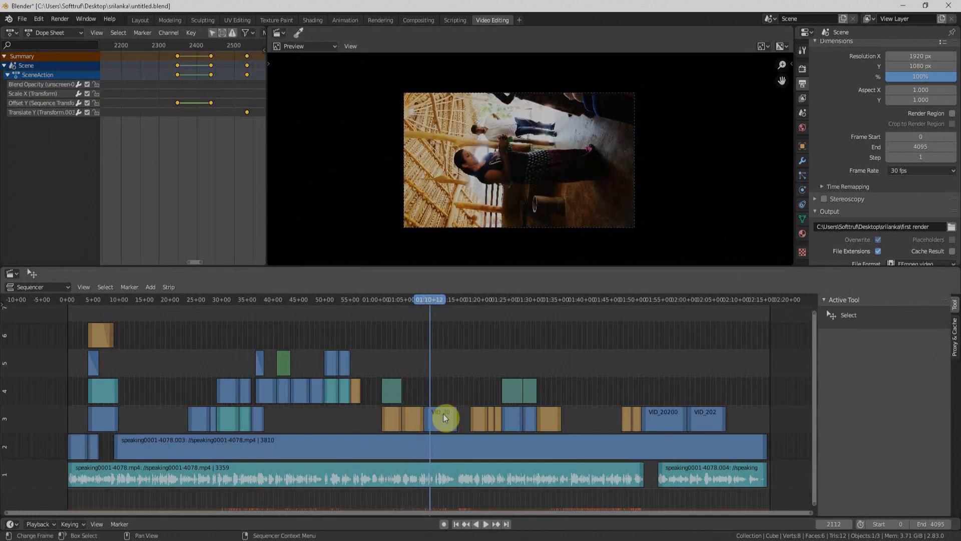
left_click(443, 413)
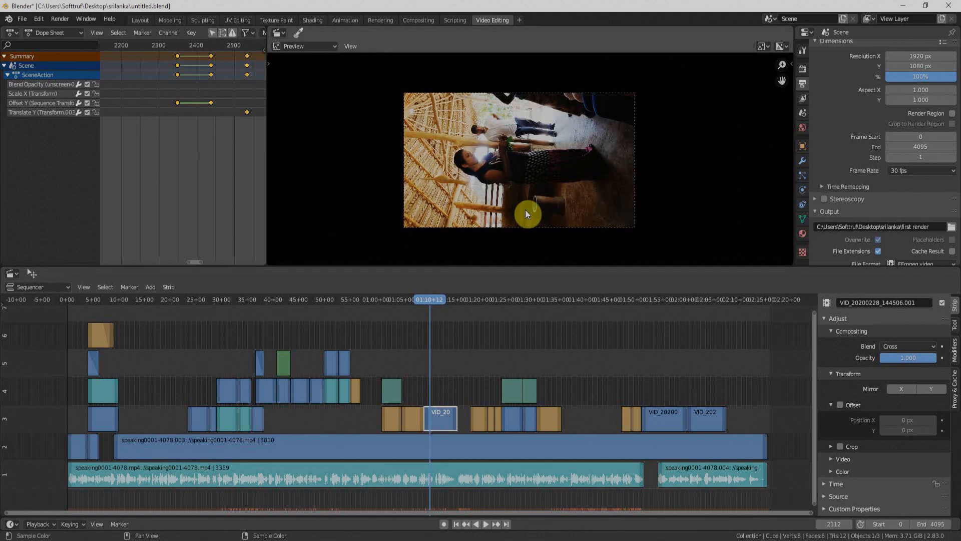
left_click(150, 287)
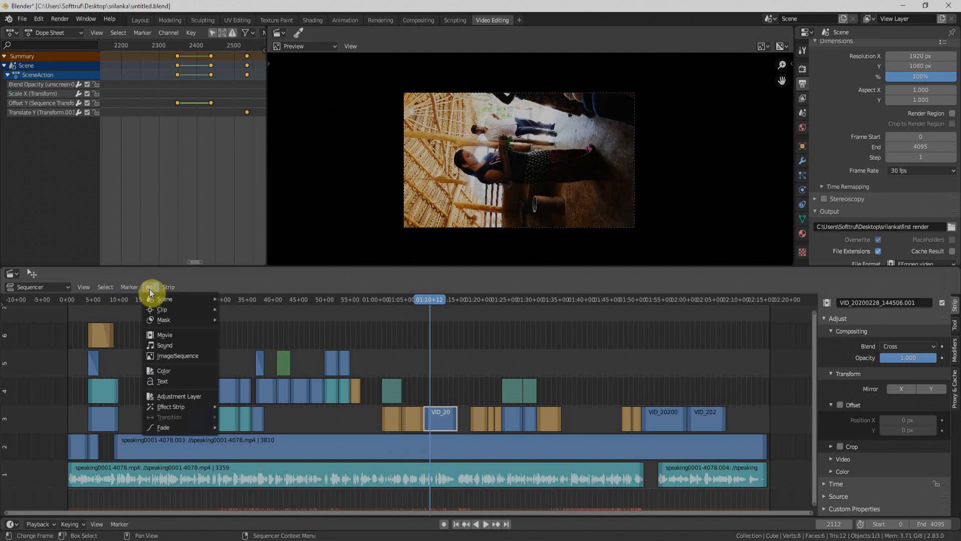
mouse_move(176, 409)
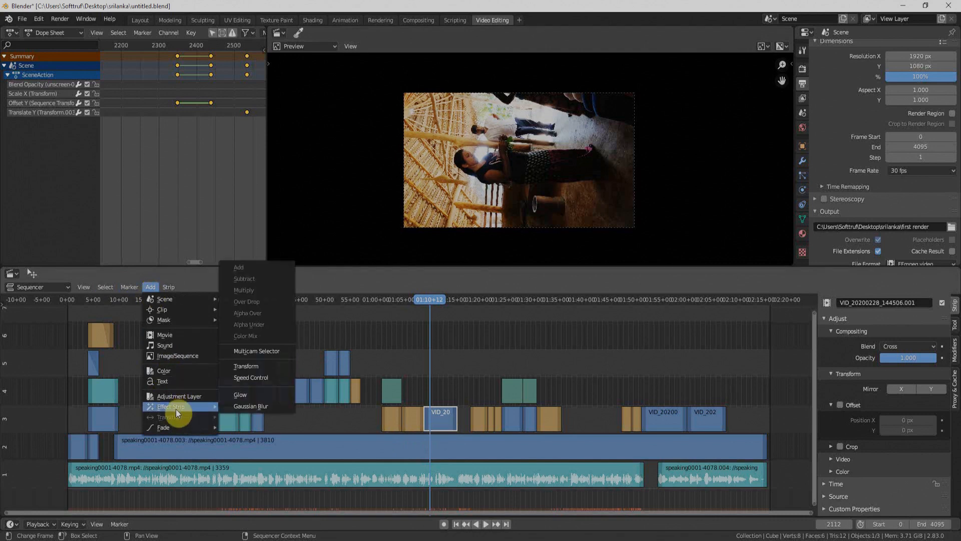
left_click(248, 364)
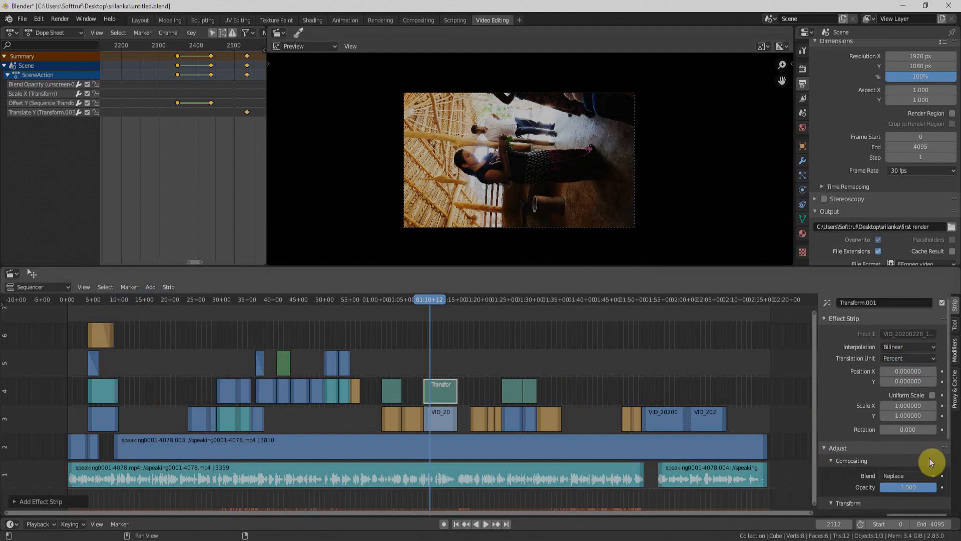
Step: Enable uniform scale on the Transform effect strip and set its rotation to -90
left_click(931, 396)
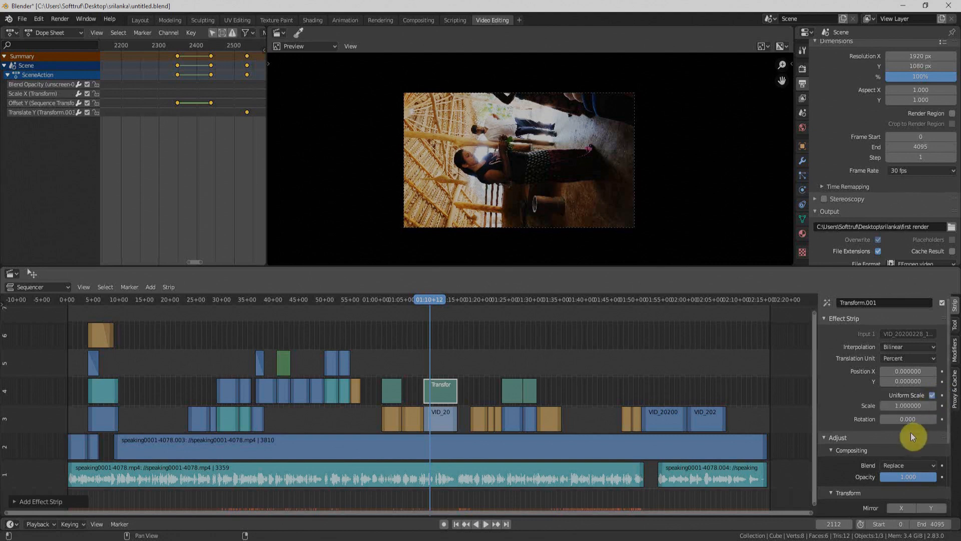
left_click(904, 419)
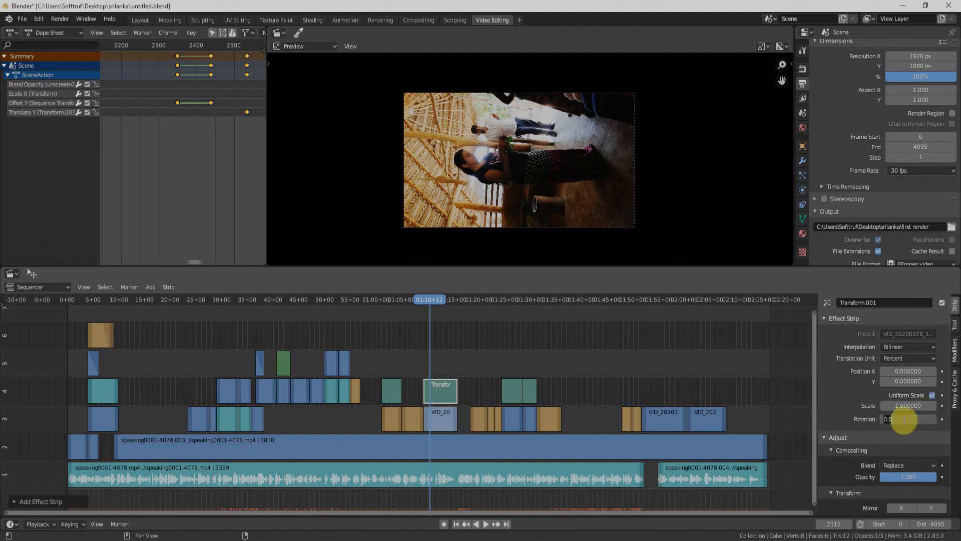
type("-90")
key("Return")
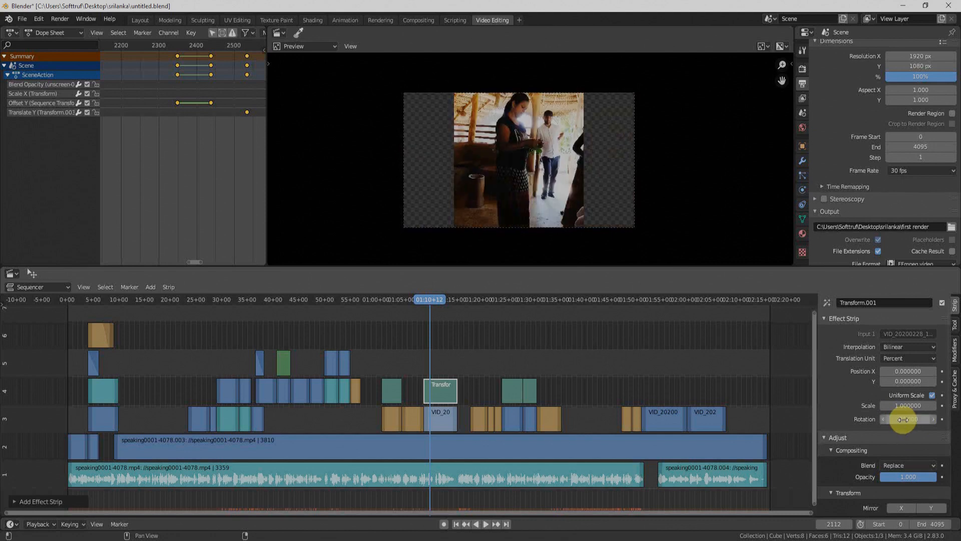
Step: Try enlarging the Transform strip's uniform scale to 1.57 and up to 1.81
left_click(927, 405)
type("1.57")
key("Return")
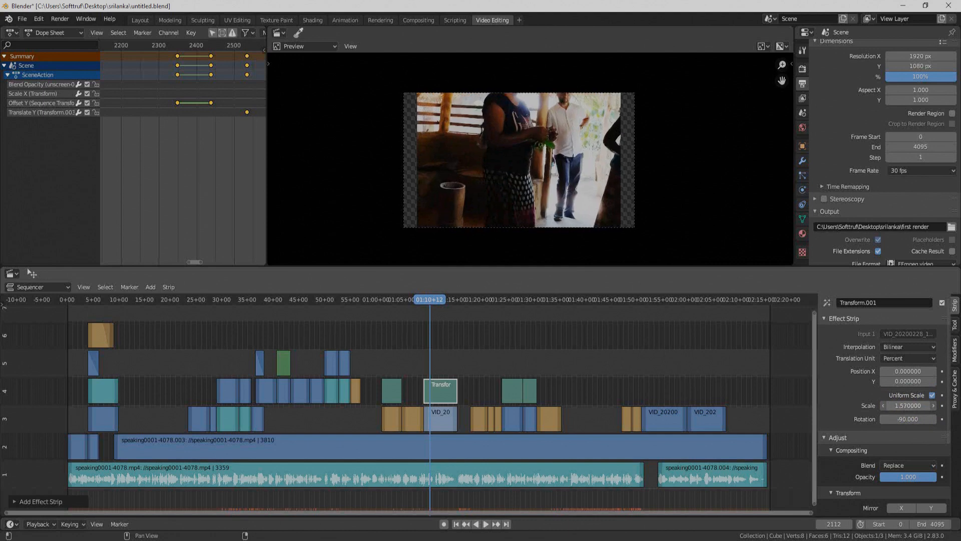
left_click_drag(908, 405, 935, 405)
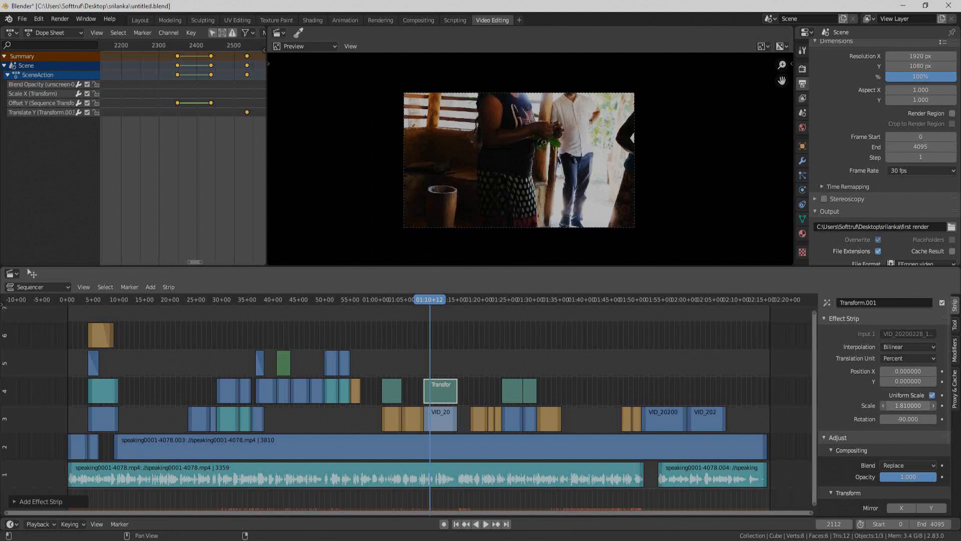
key("Escape")
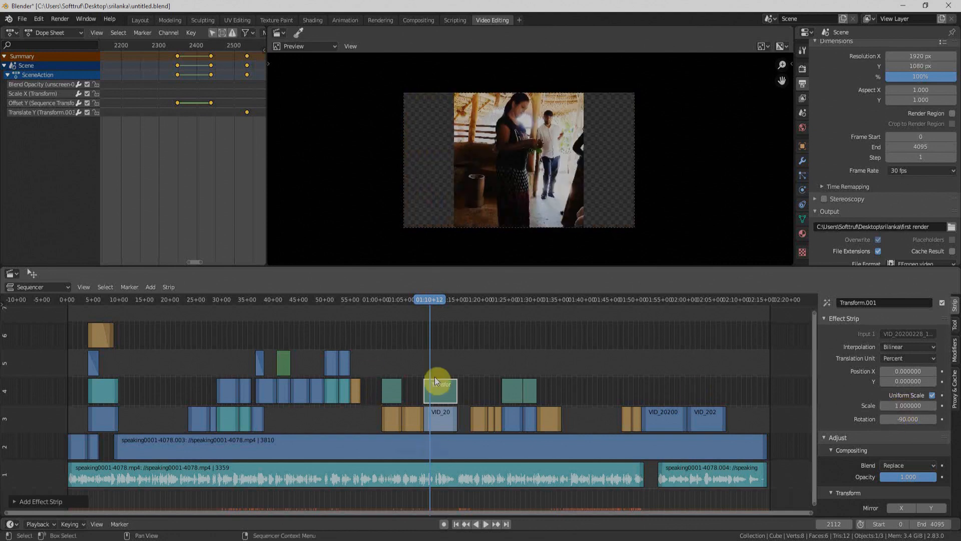
Step: Add a Transform effect strip to the 3.png image strip in channel 3, just before the rotated video clip
left_click_drag(425, 301, 412, 303)
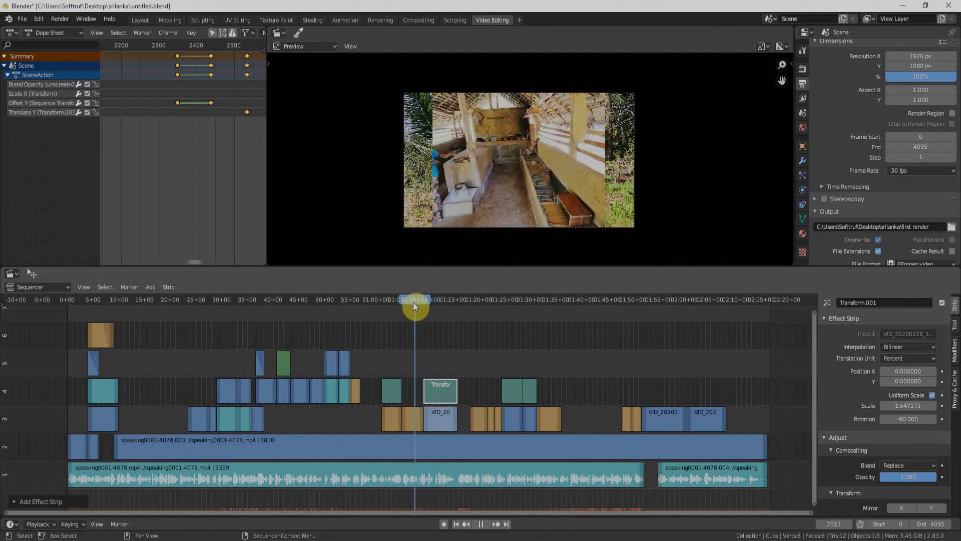
left_click(414, 418)
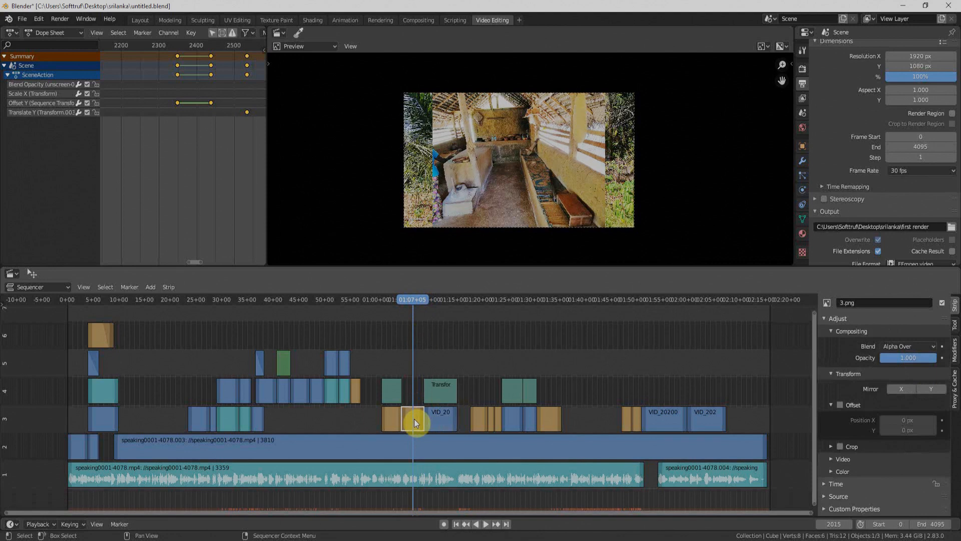
left_click(149, 286)
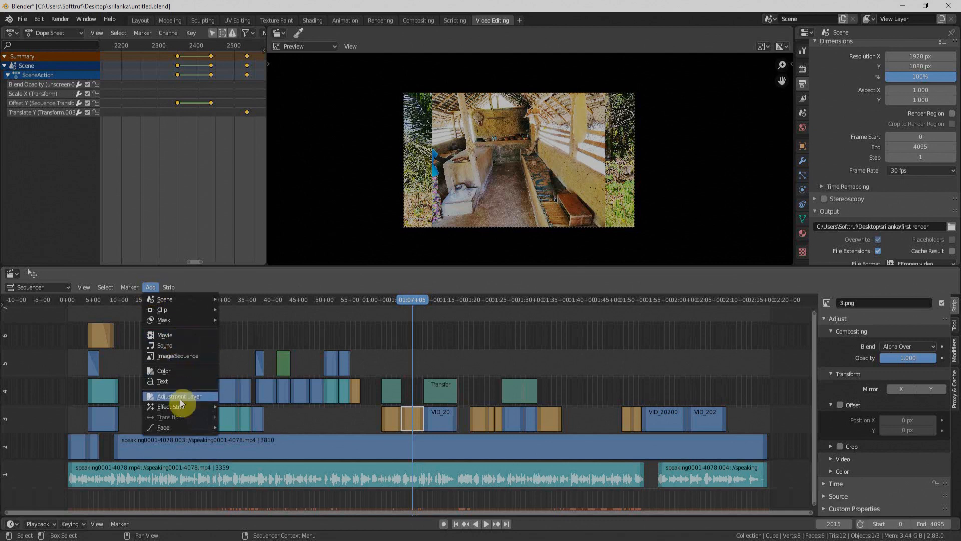
mouse_move(180, 404)
mouse_move(175, 407)
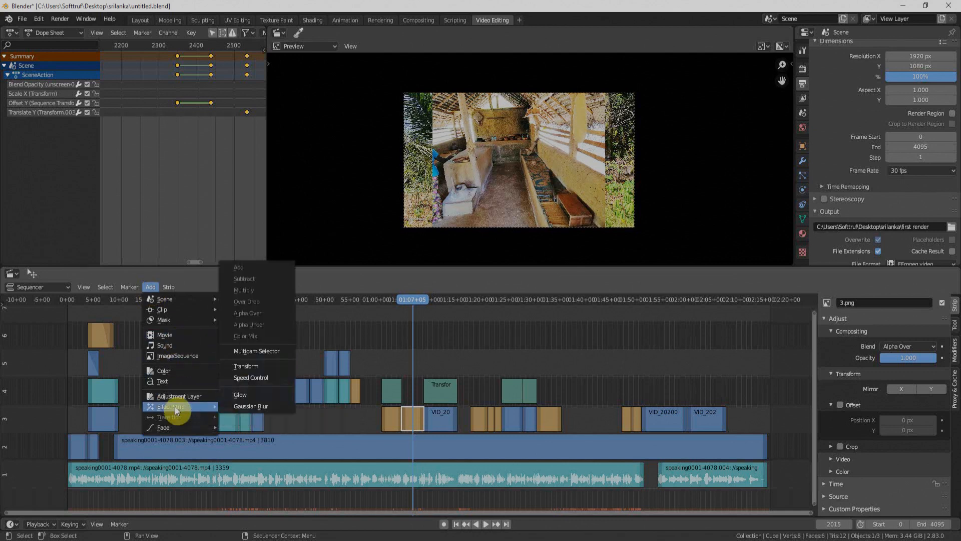
left_click(246, 366)
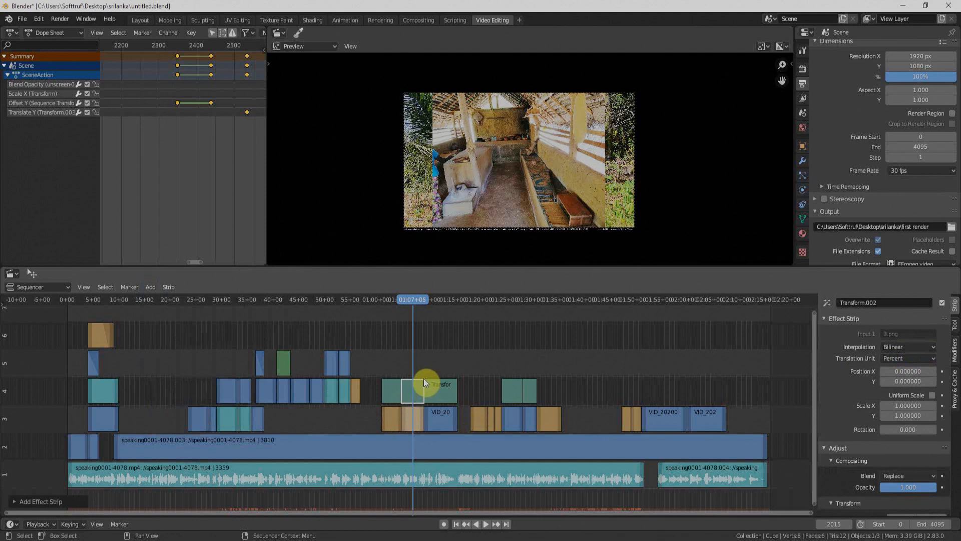
Step: Enable uniform scale on the image's Transform strip and keyframe its scale at 1.0 on frame 1948
key("Page_Down")
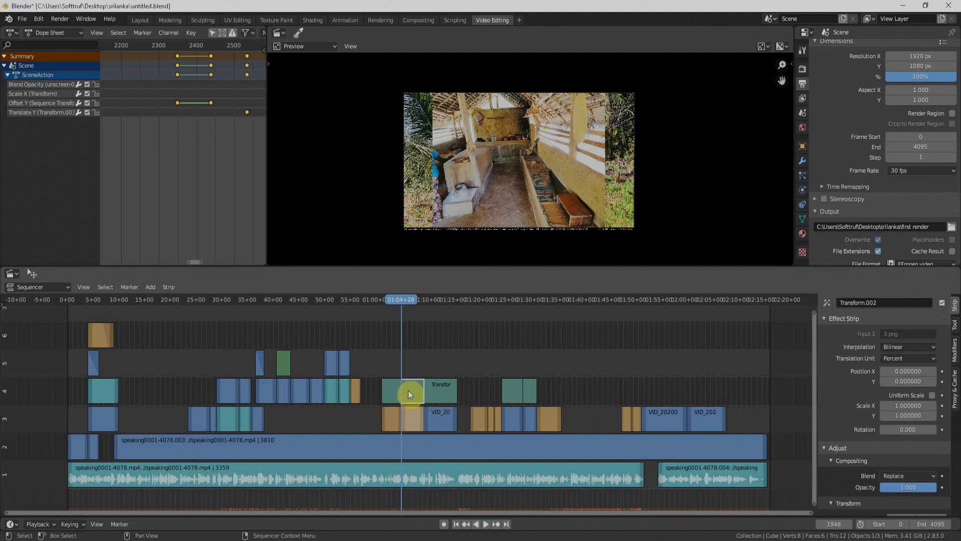
left_click(934, 396)
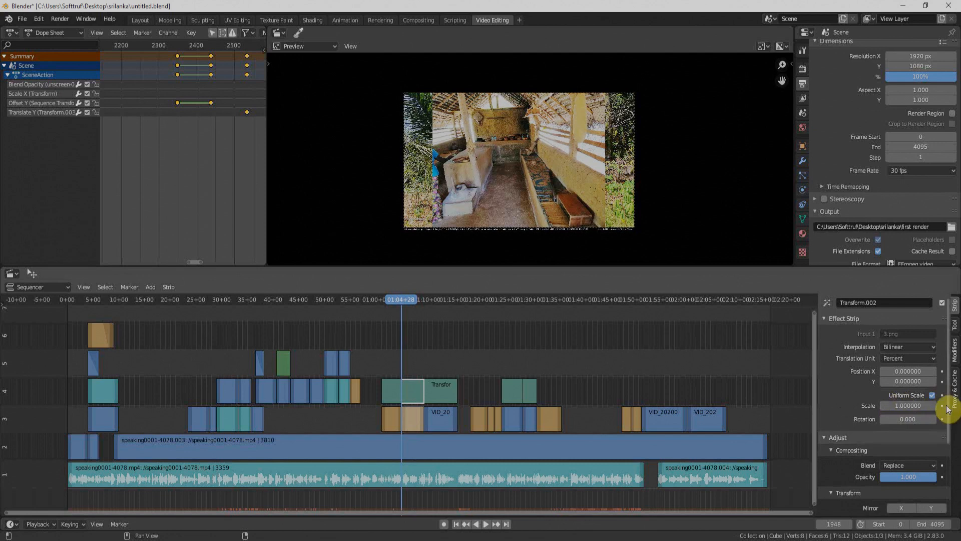
left_click(943, 406)
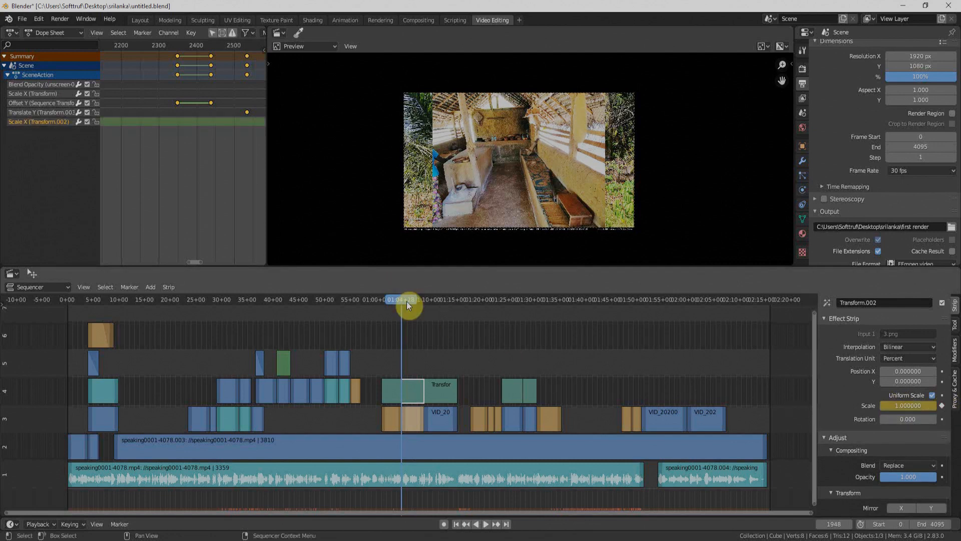
Step: Keyframe the image Transform strip's uniform scale at 1.84 on frame 2076, the last frame of the strip
key("Page_Up")
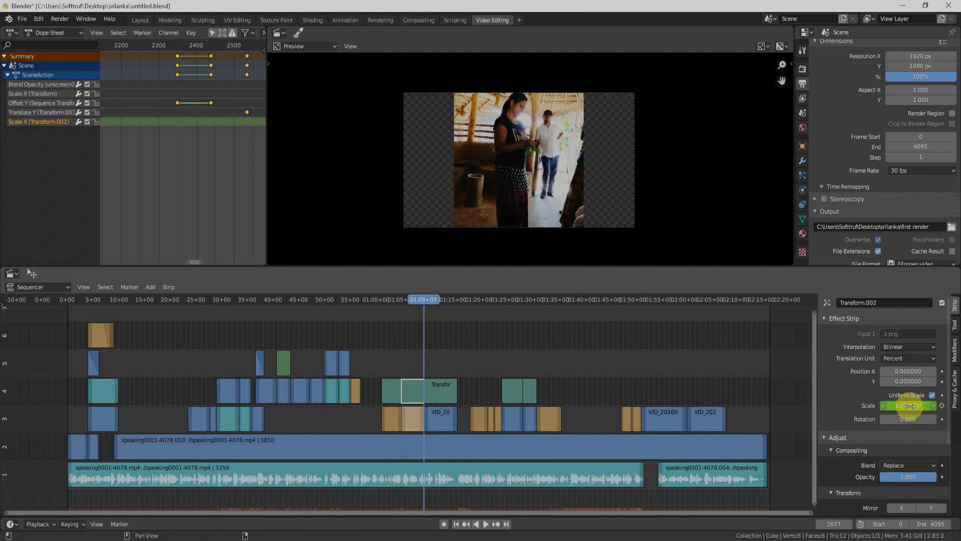
mouse_move(910, 406)
left_mouse_down()
mouse_move(921, 406)
mouse_move(908, 405)
left_mouse_up()
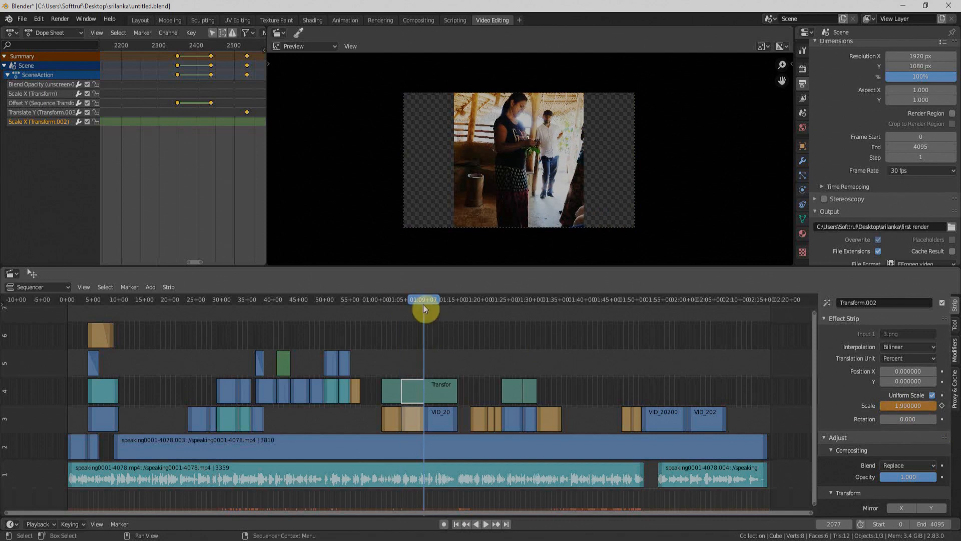
key("Left")
left_click_drag(907, 406, 949, 406)
left_click(941, 405)
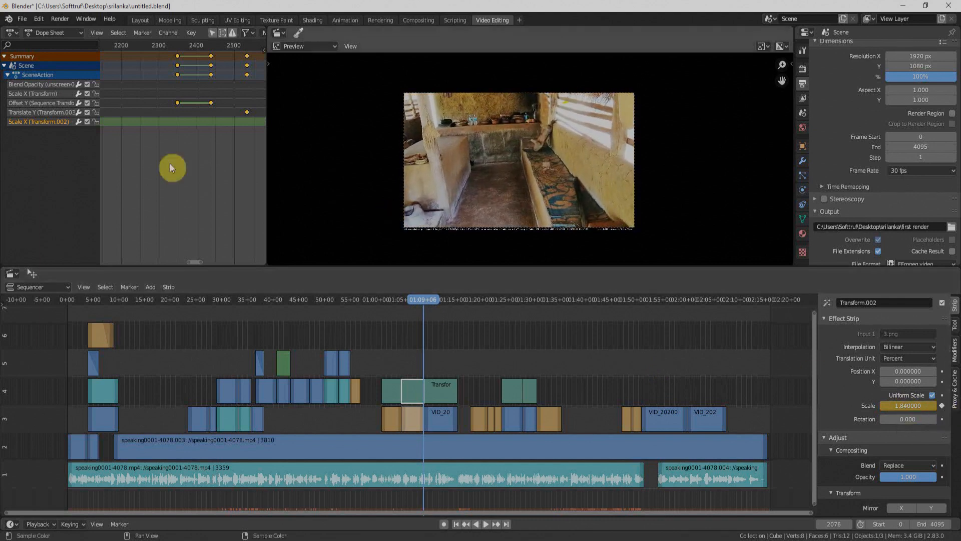
Step: Examine the new scale keyframes in the Dope Sheet, switching that area to the File Browser and back
scroll(209, 174, "down", 5)
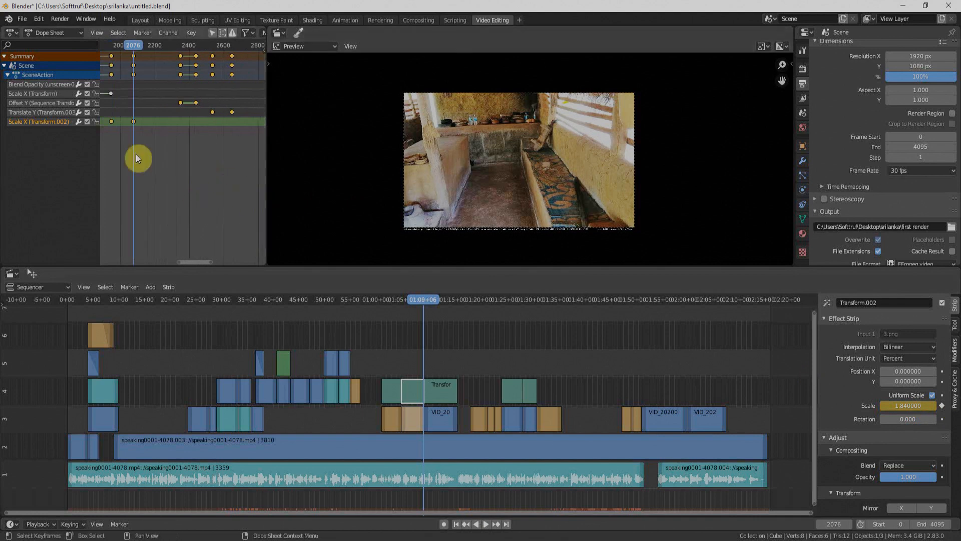
middle_click_drag(137, 157, 197, 175)
scroll(195, 172, "up", 3)
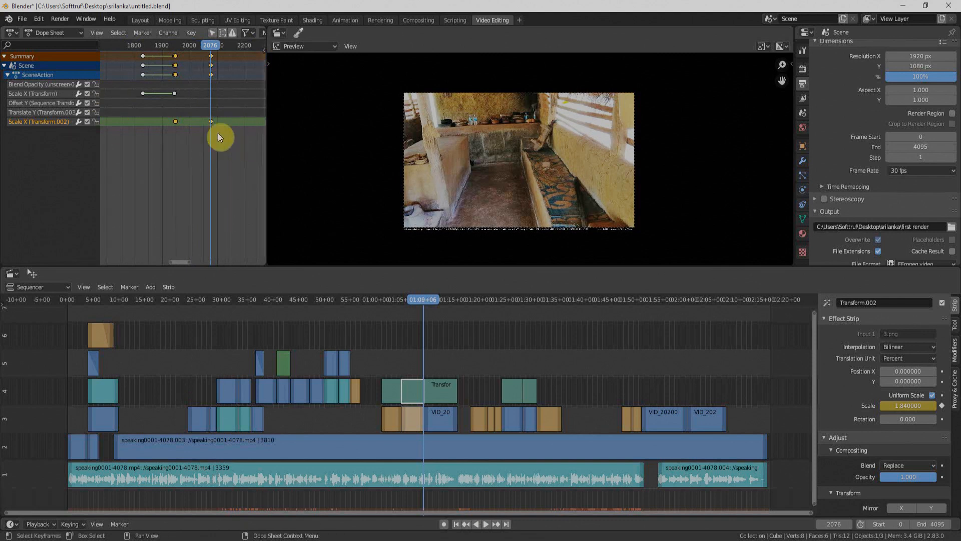
left_click(13, 34)
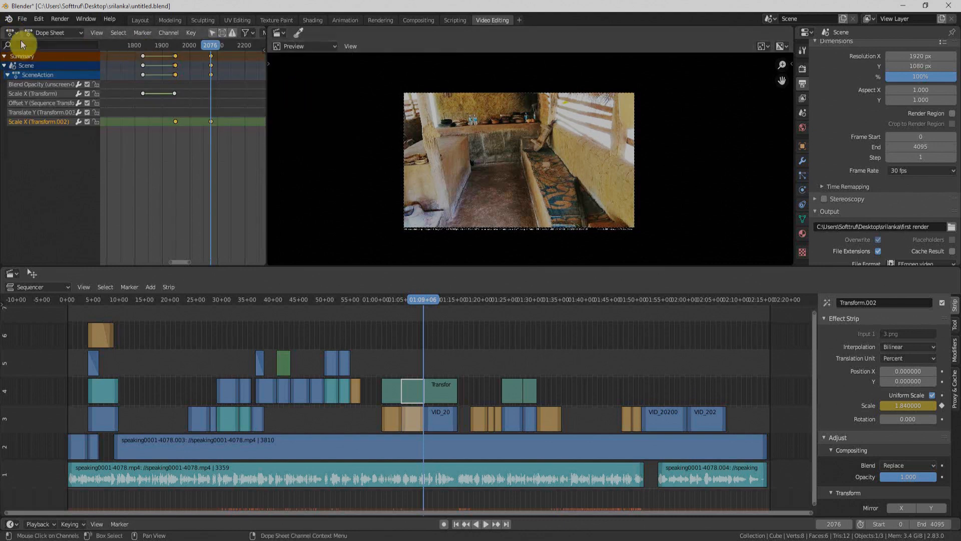
left_click(13, 33)
left_click(325, 97)
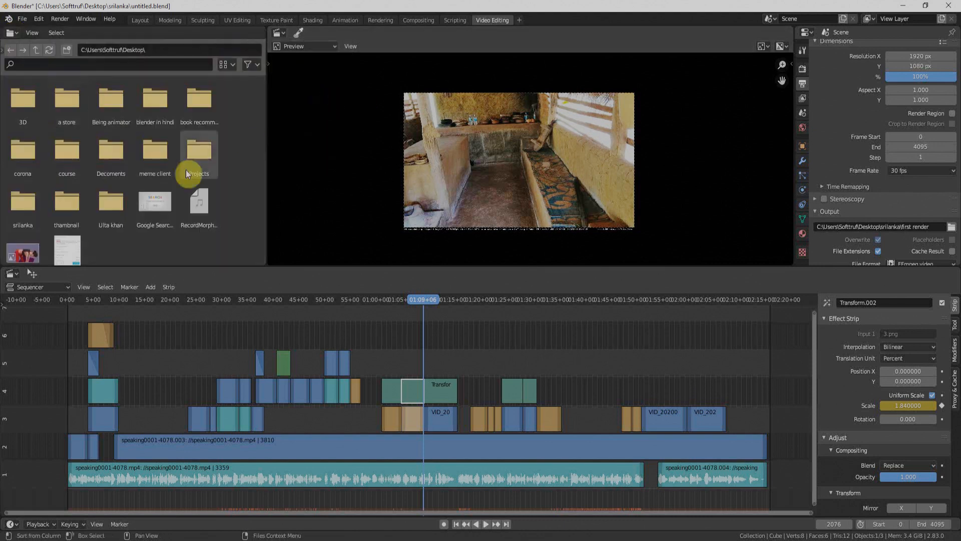
left_click(13, 35)
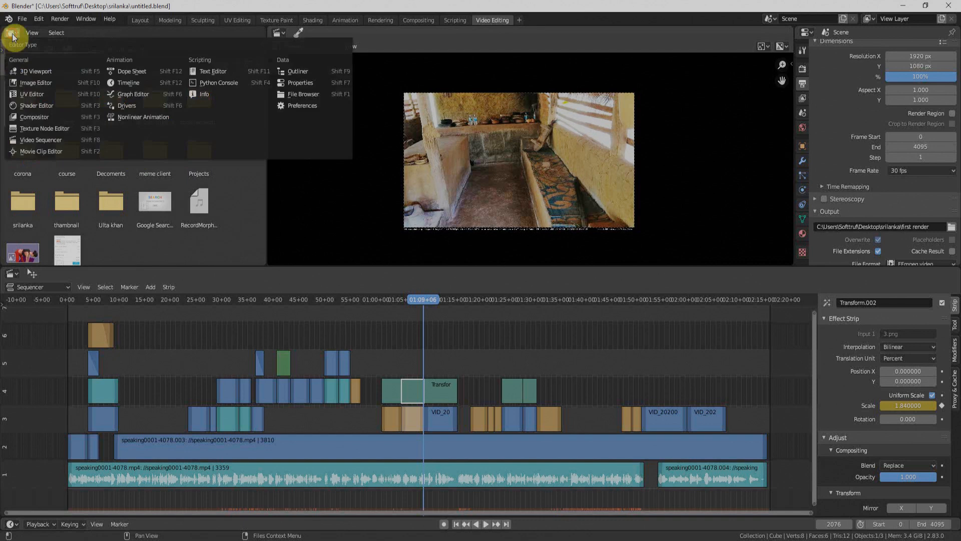
left_click(122, 72)
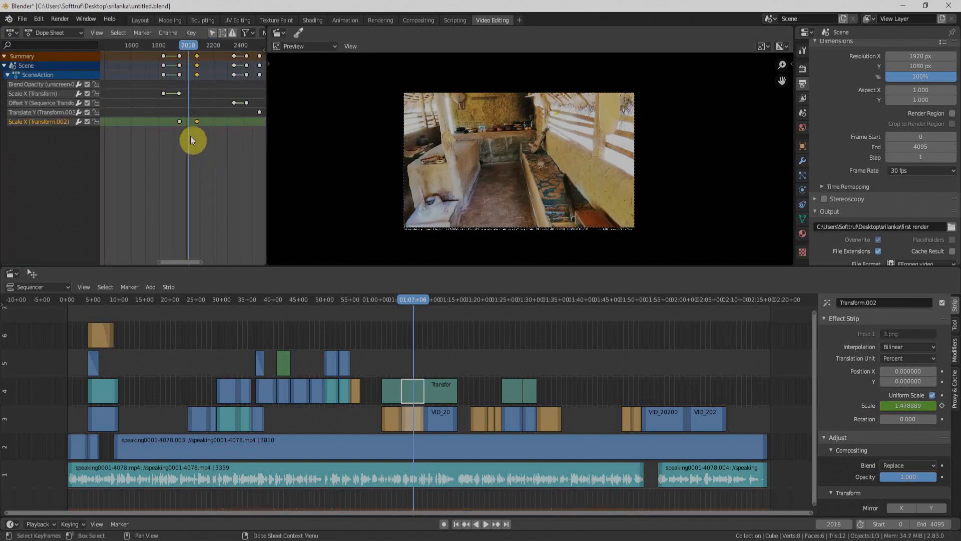
Step: Select both Transform.002 Scale X keyframes in the Dope Sheet and set their interpolation to Linear
scroll(194, 139, "up", 3)
left_click(179, 124, "shift")
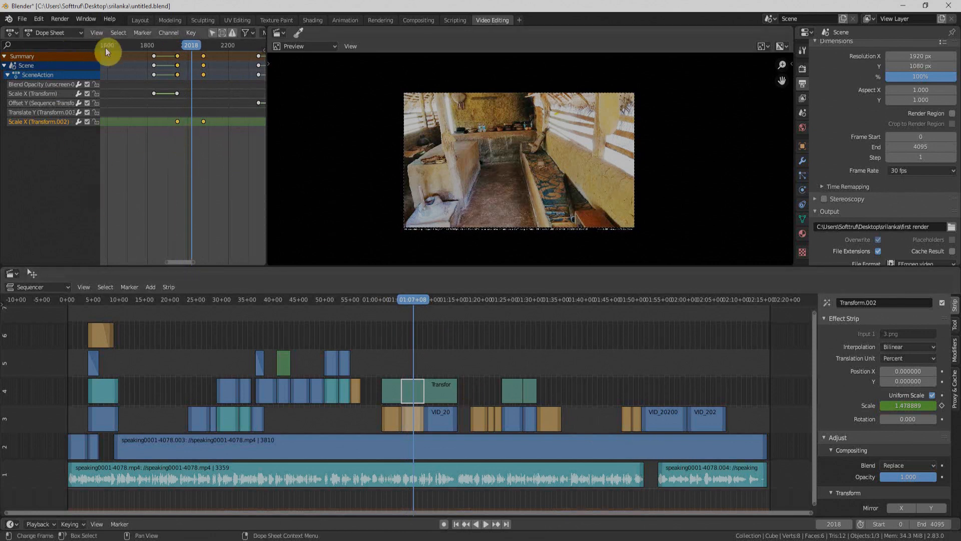
left_click(191, 33)
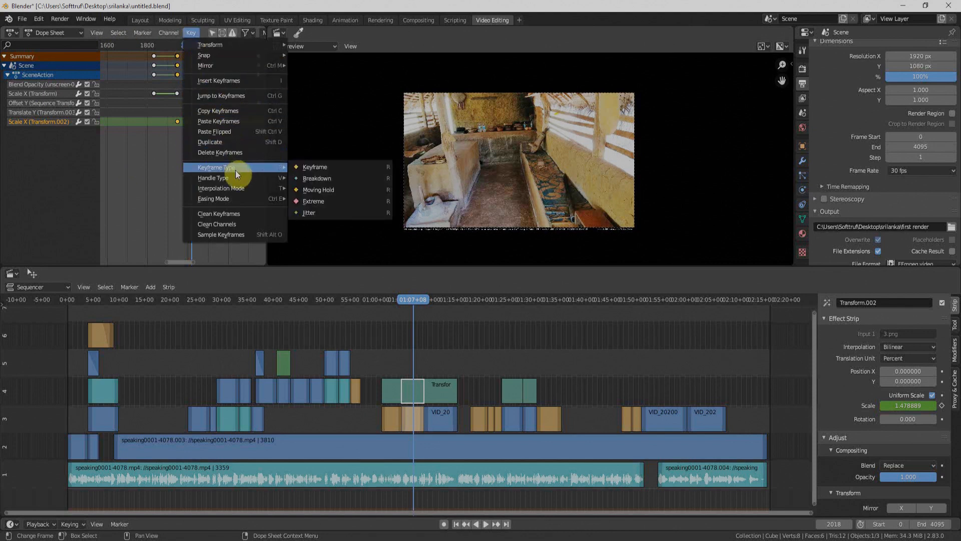
mouse_move(231, 182)
left_click(301, 211)
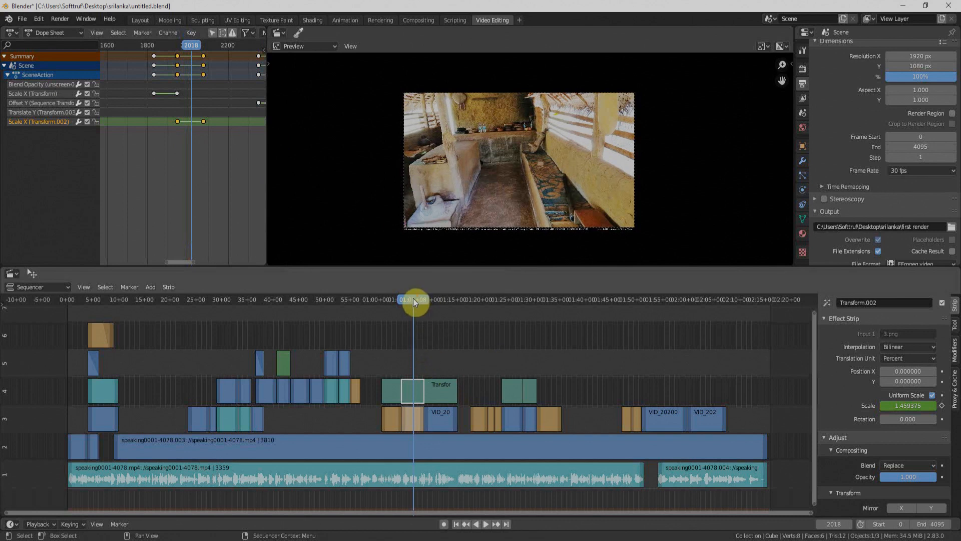
Step: Play and scrub the sequence around the zooming image and the other clips to review the edit
key("shift+ctrl+space")
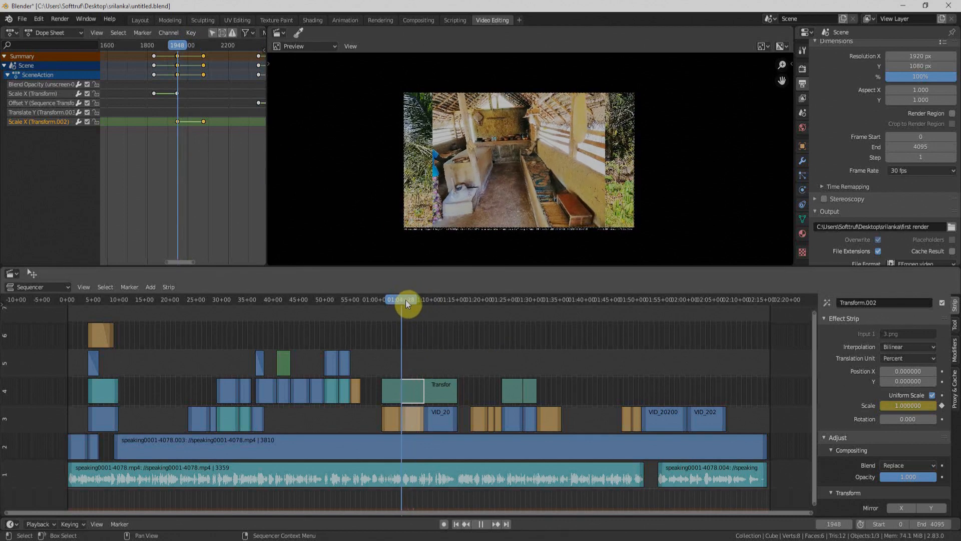
left_click_drag(406, 299, 419, 303)
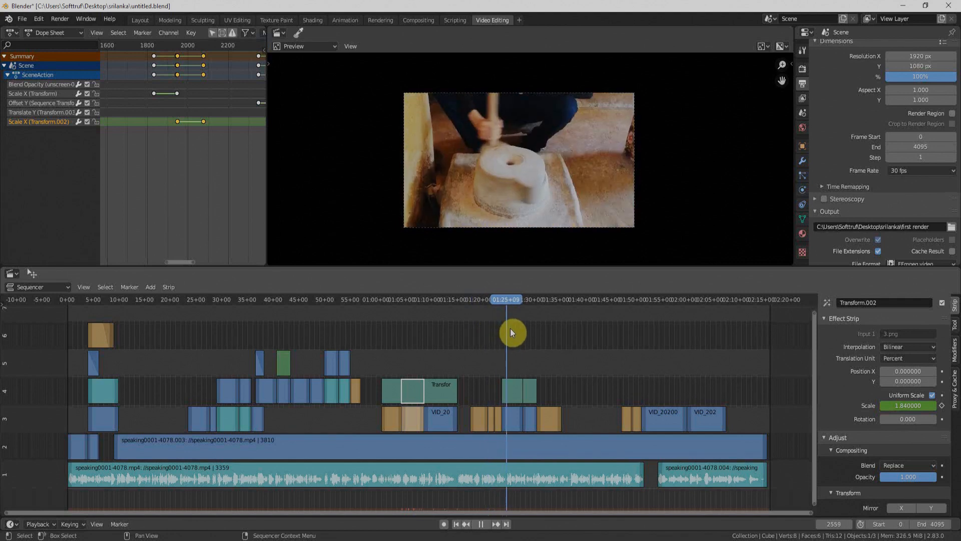
key("space")
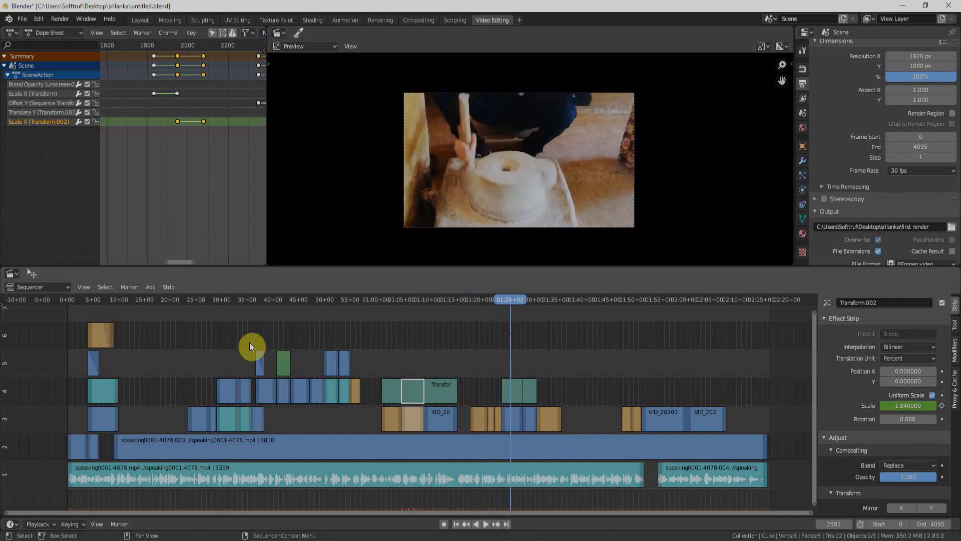
left_click(282, 298)
key("space")
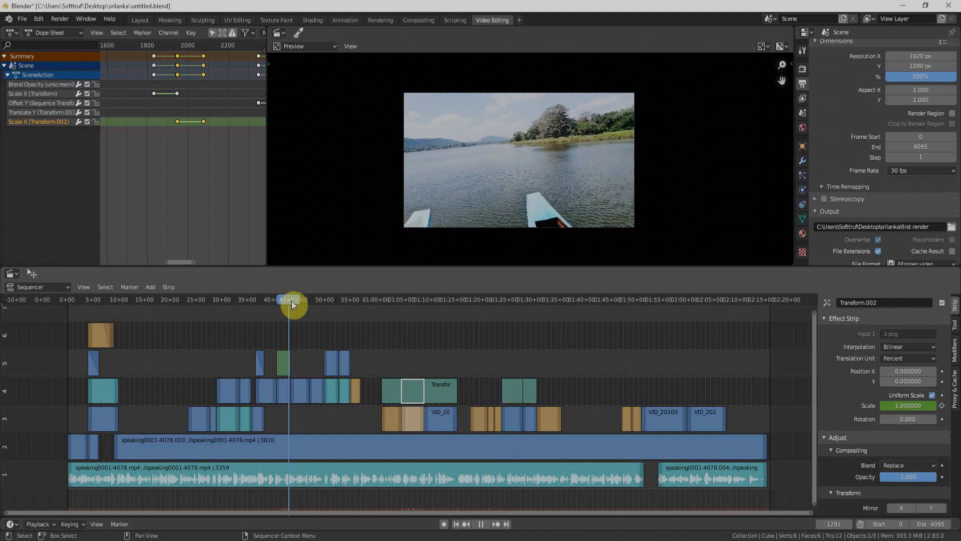
key("space")
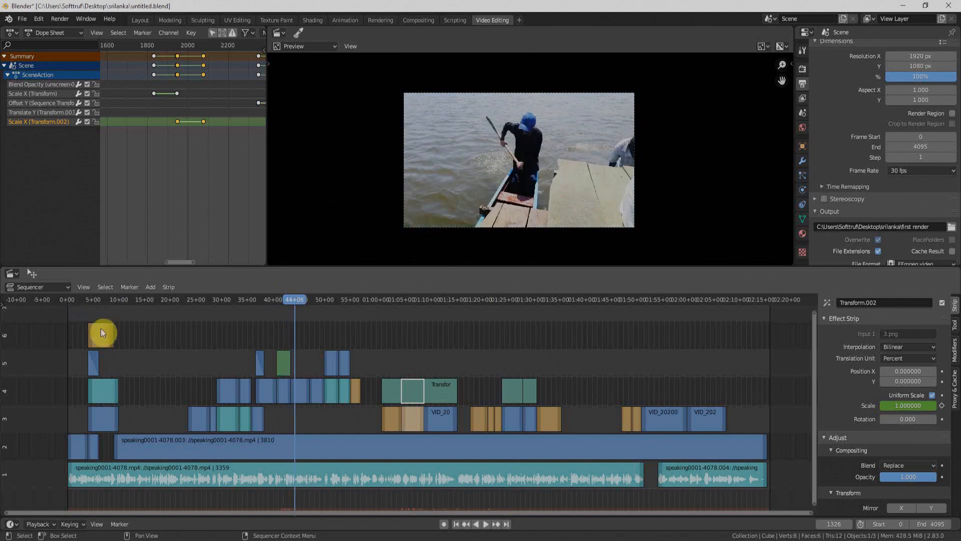
Step: Add Monumental_Journey.mp3 from the srilanka folder as a sound strip starting at frame 0
scroll(115, 328, "down", 3)
left_click_drag(328, 299, 178, 309)
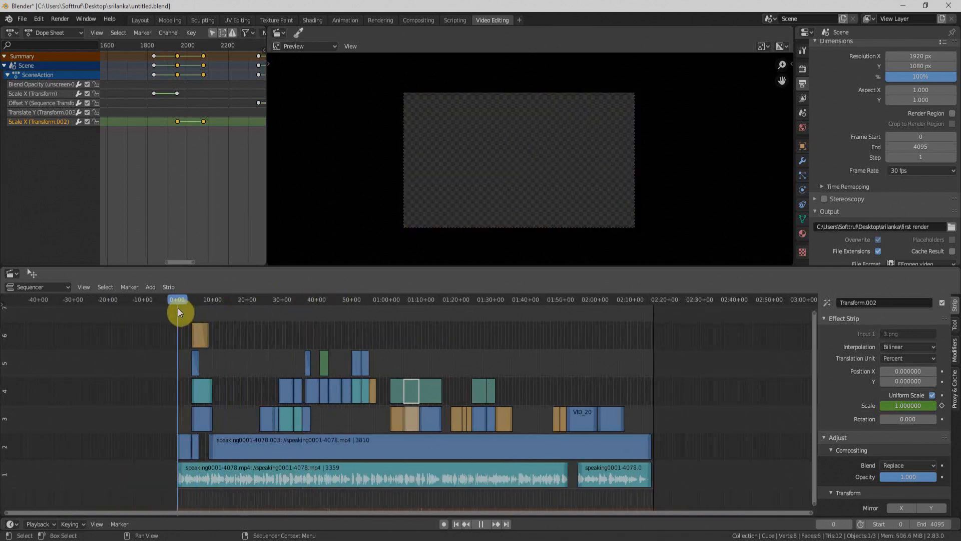
left_click(149, 287)
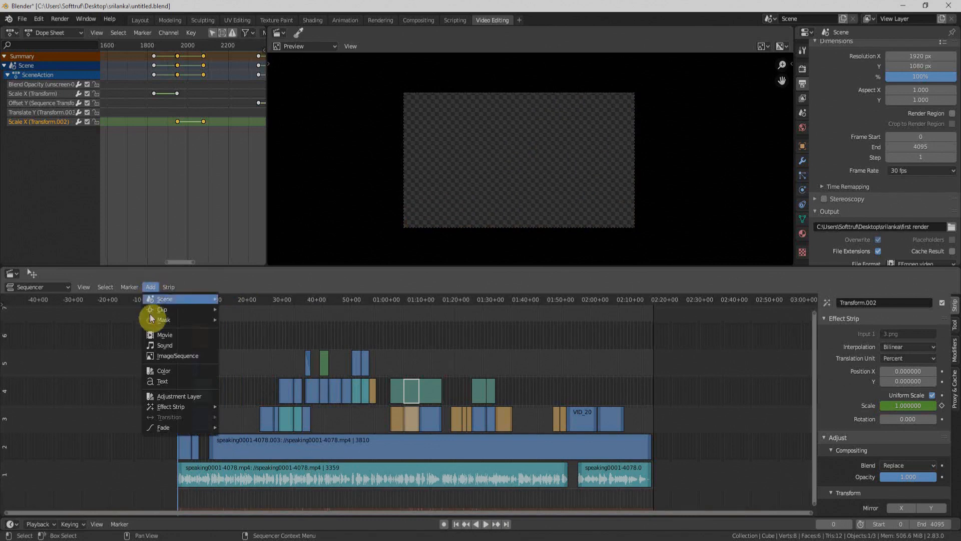
left_click(181, 346)
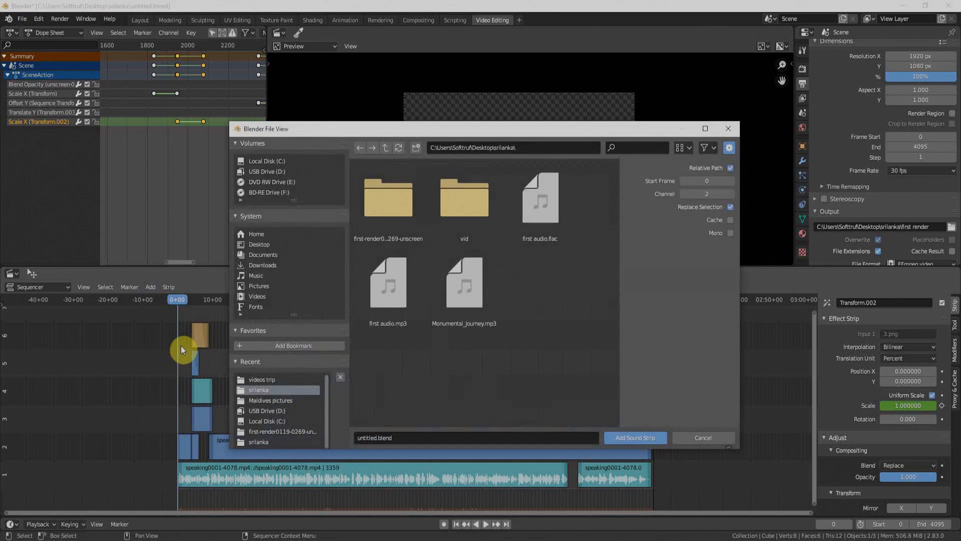
double_click(446, 295)
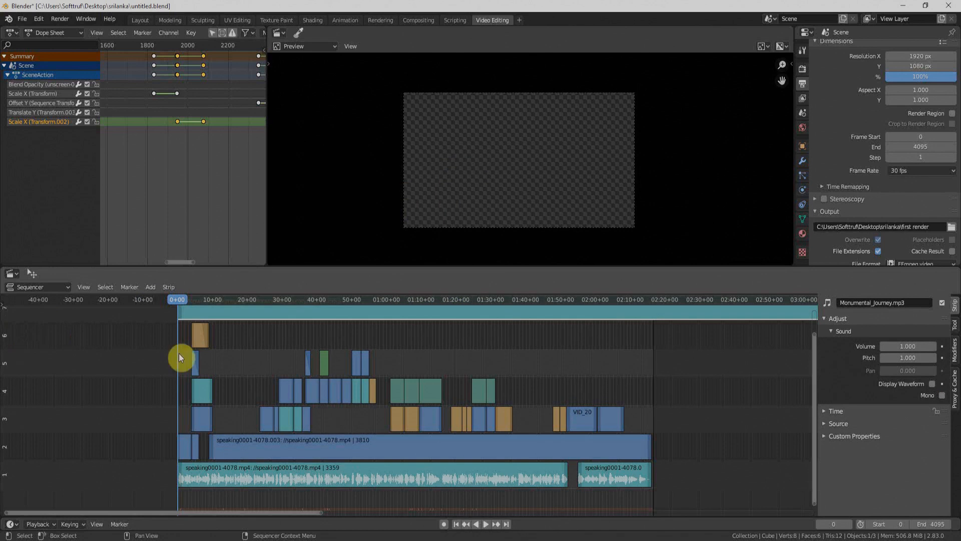
Step: Enable the waveform display on the Monumental_Journey.mp3 sound strip
left_click_drag(814, 336, 819, 295)
left_click(695, 339)
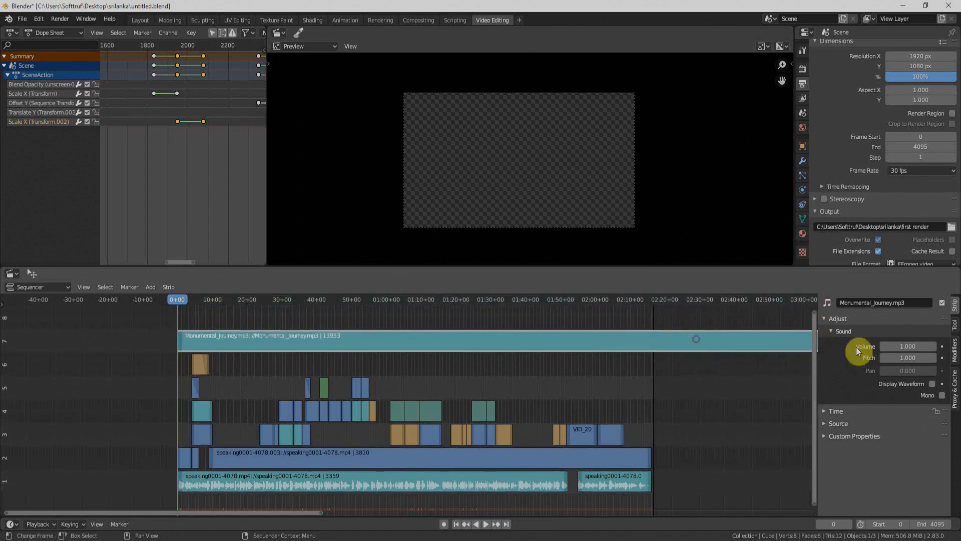
left_click(934, 383)
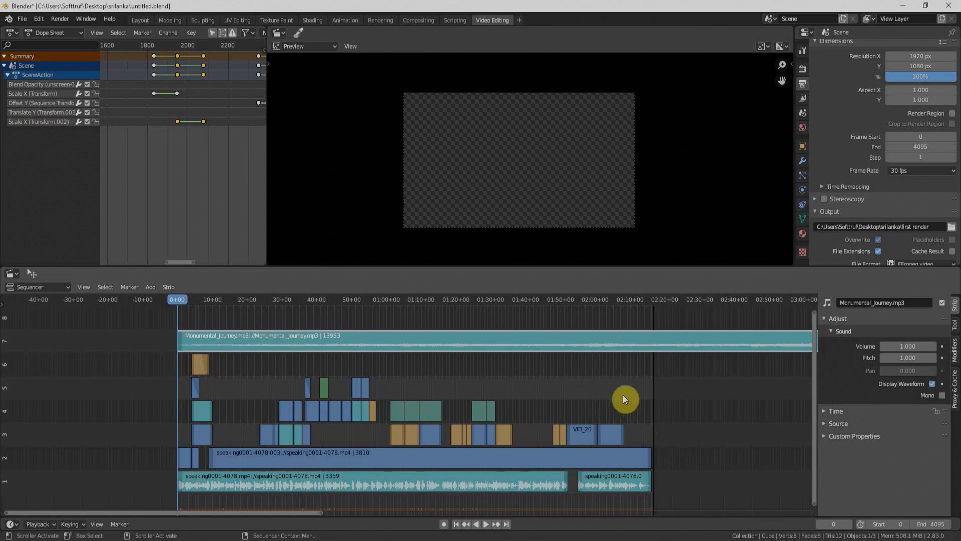
Step: Play the sequence from frame 0 to check how the background music sounds against the speech
middle_click_drag(623, 405, 564, 394)
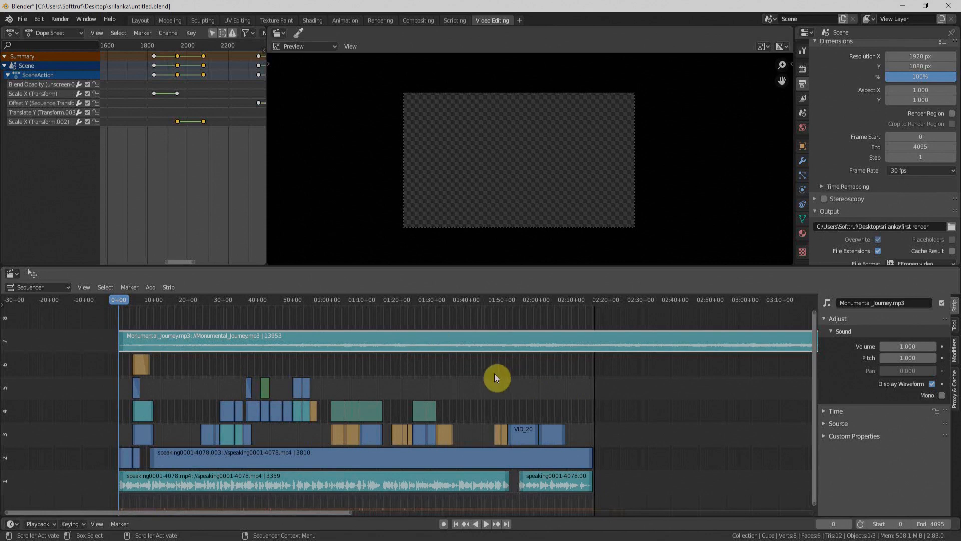
key("space")
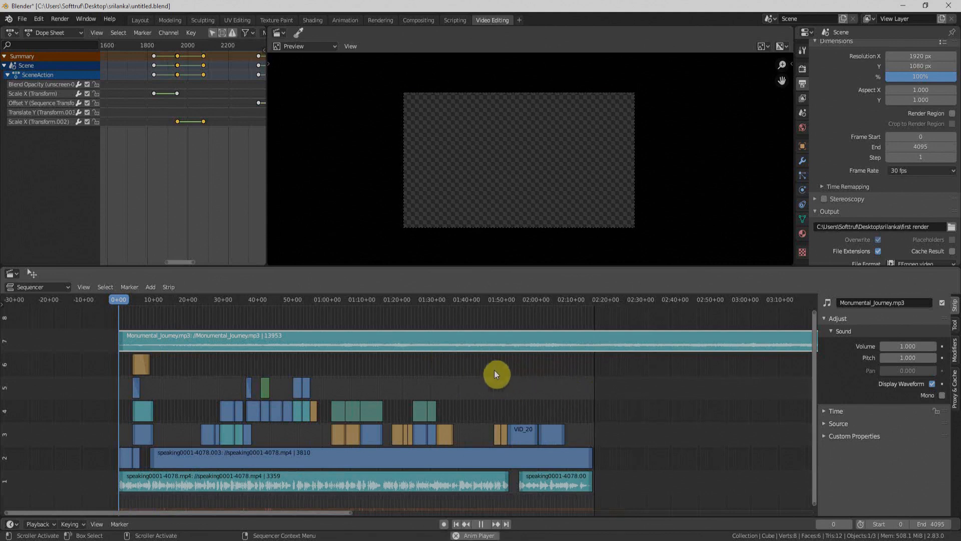
key("space")
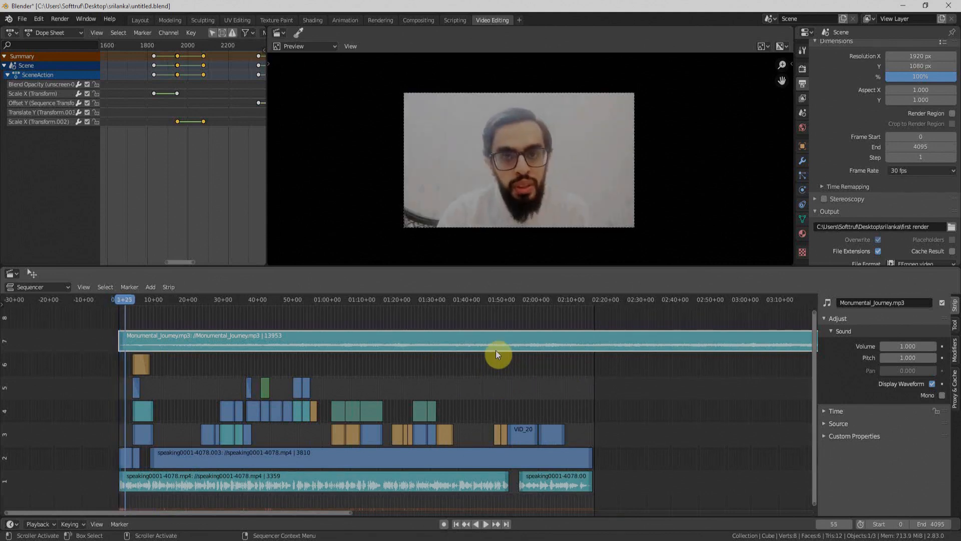
scroll(523, 379, "up", 1)
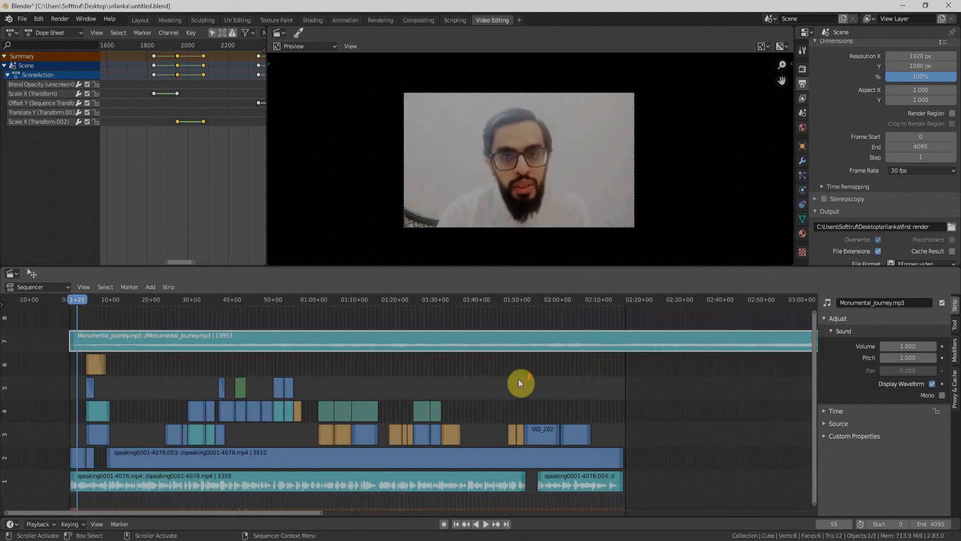
Step: Keyframe the Monumental_Journey.mp3 strip's volume at 1.000 on frame 3830, near the end of the last video clip
left_click(585, 302)
key("space")
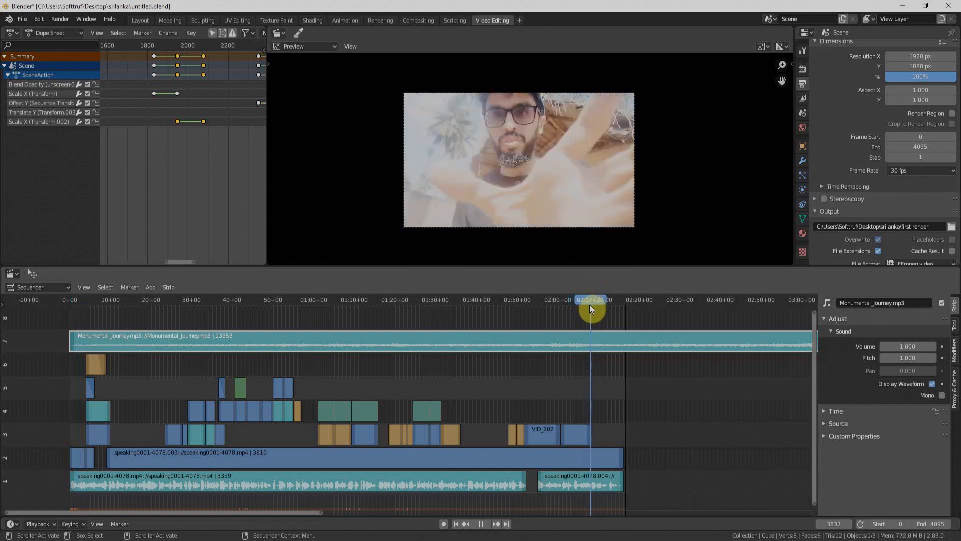
key("Escape")
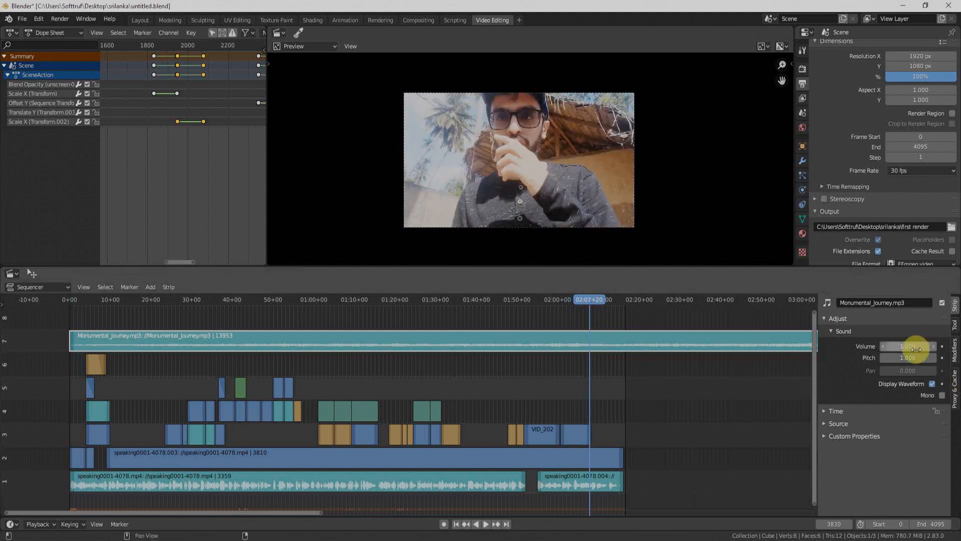
left_click(942, 346)
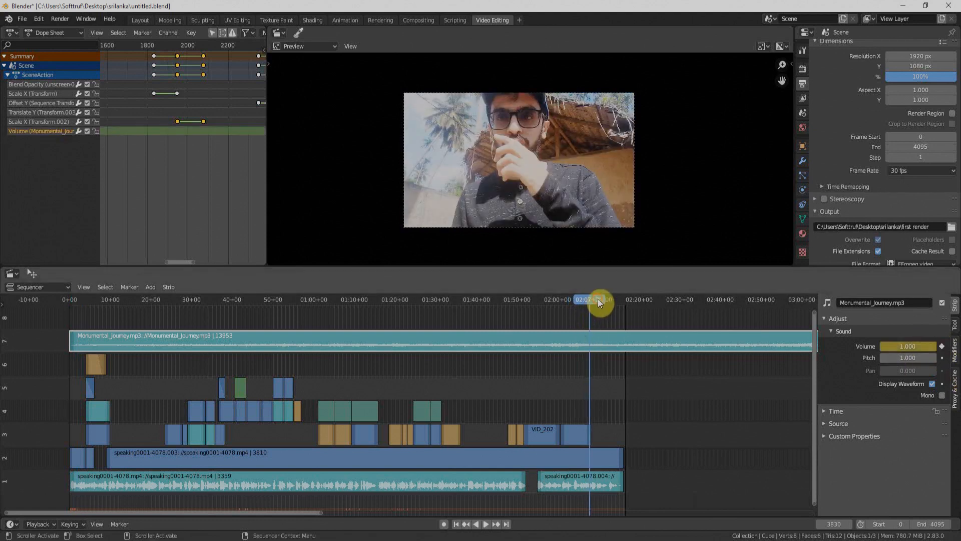
Step: Set the music strip's volume to 0.000 at frame 4084, where the speech ends, and keyframe it there
left_click_drag(598, 300, 624, 302)
key("space")
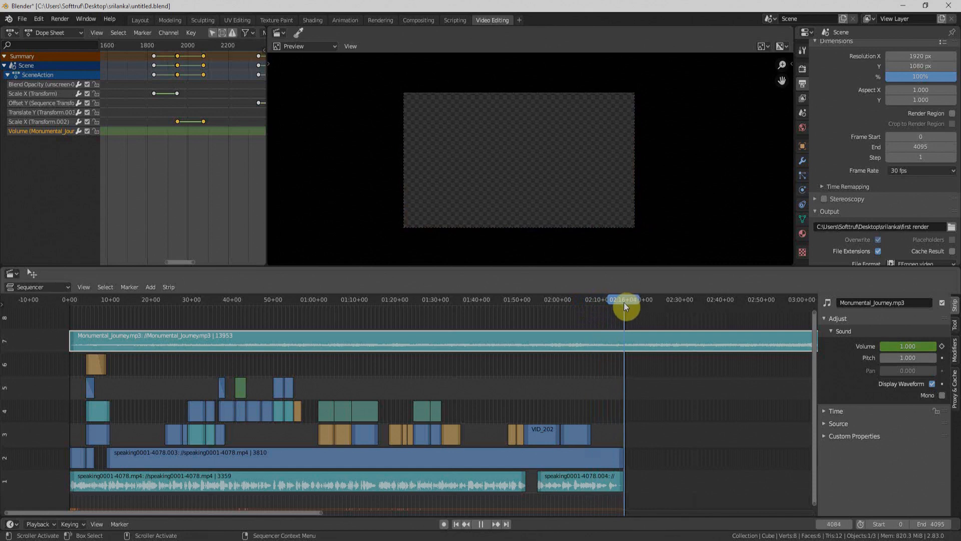
left_click_drag(920, 346, 863, 346)
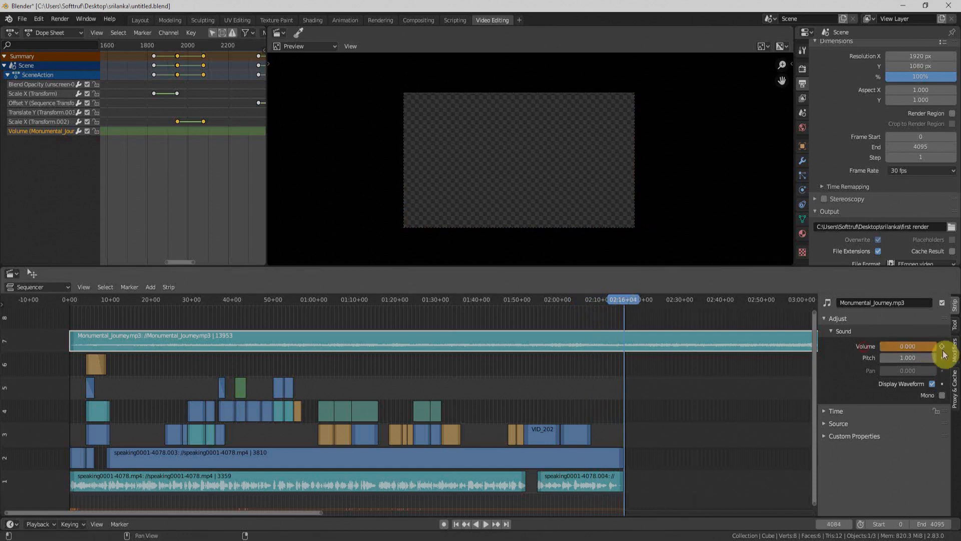
left_click(942, 346)
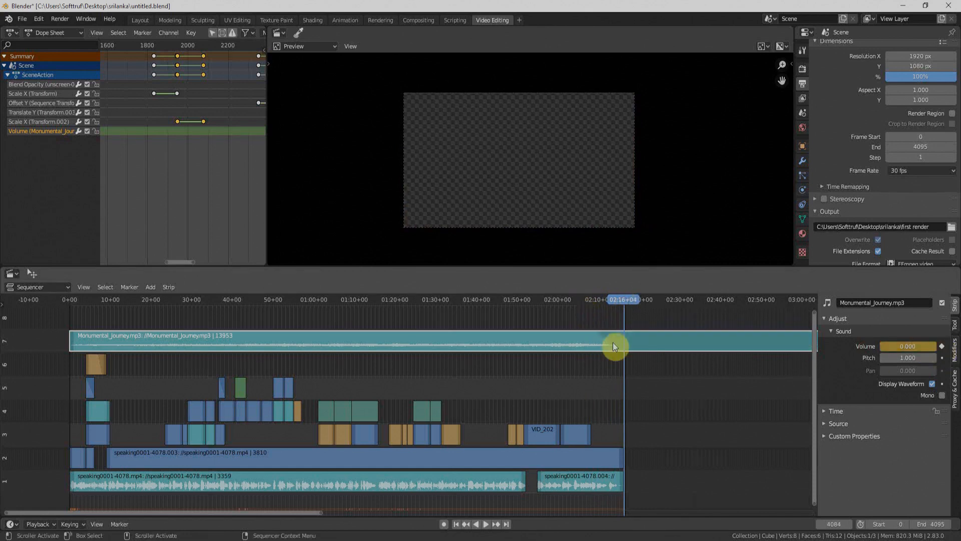
Step: Play the sequence from about frame 3804 to check the music's fade-out under the closing speech
left_click(586, 297)
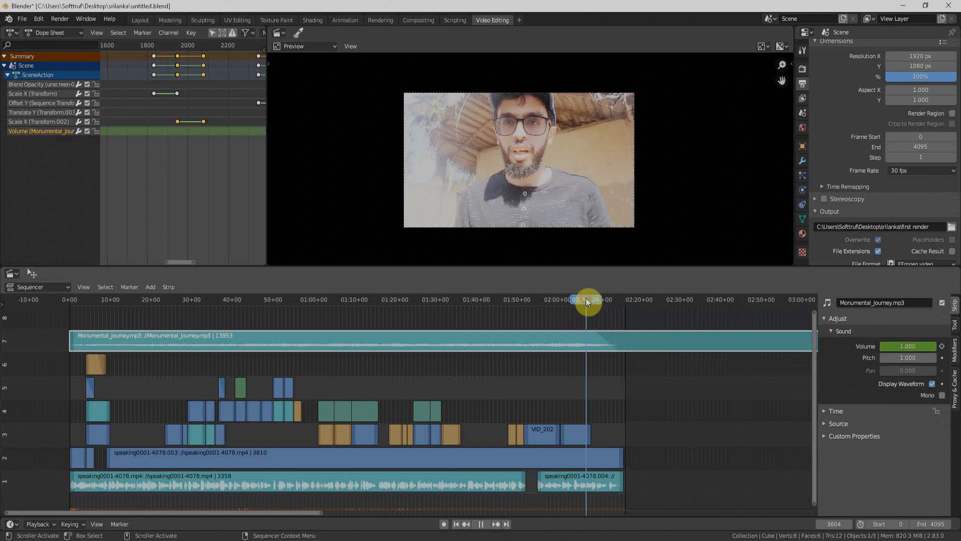
key("space")
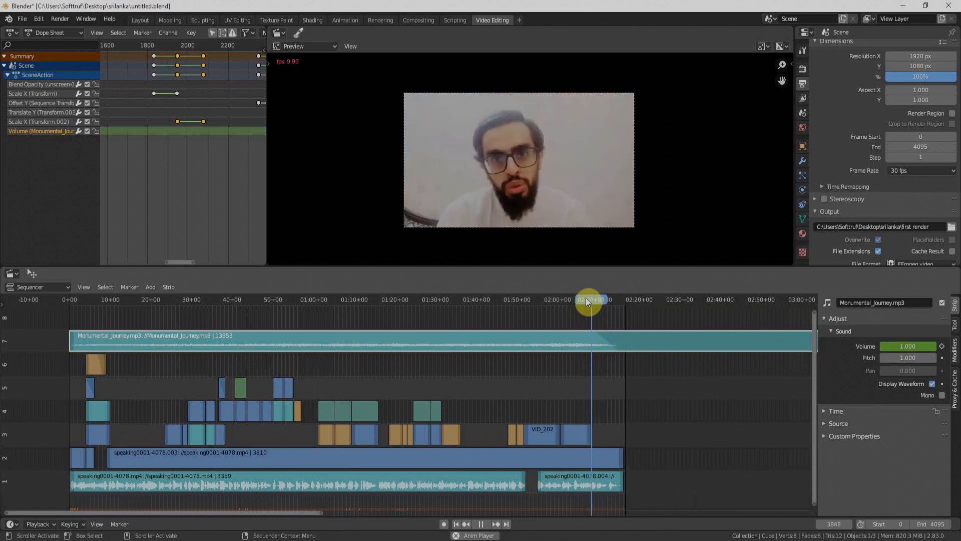
key("space")
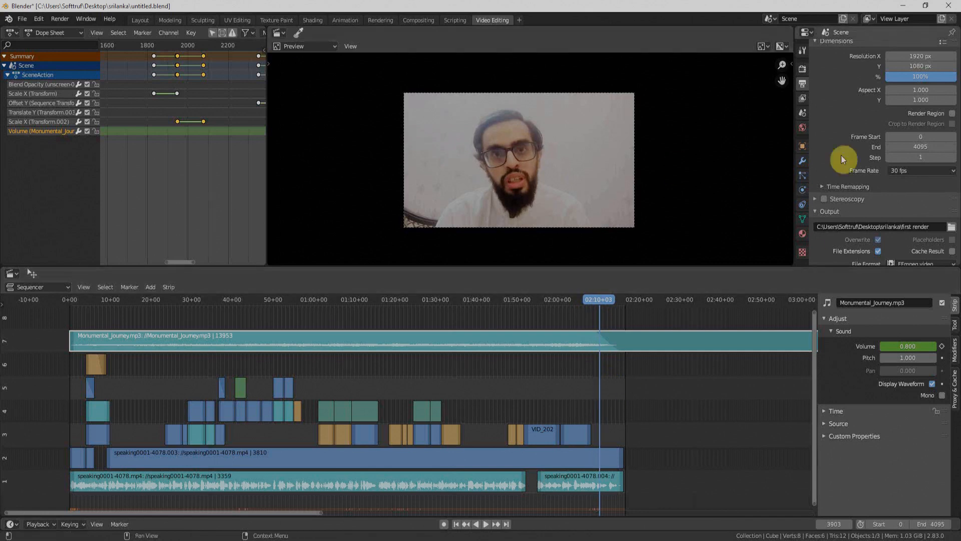
Step: Check the output's container, video and audio encoding settings, and start rendering the animation
scroll(903, 205, "down", 6)
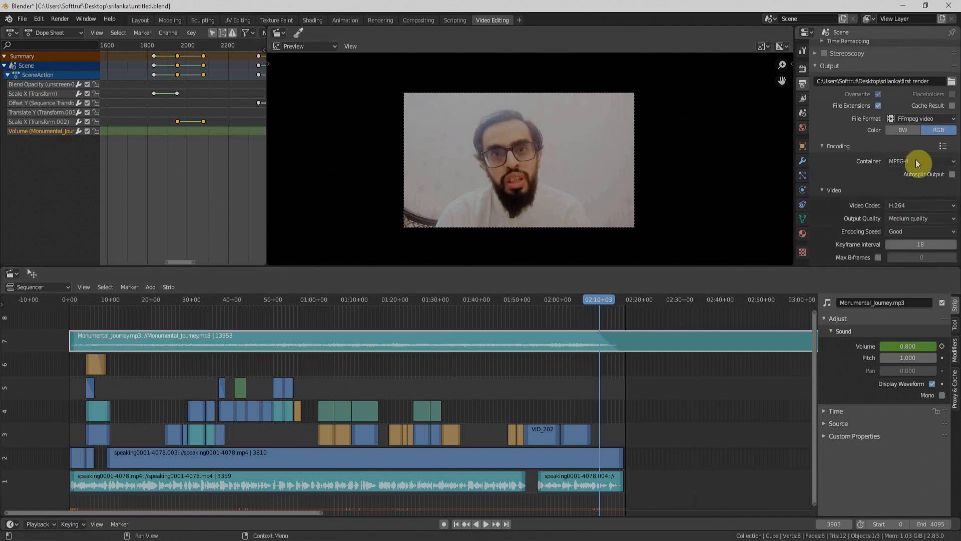
scroll(893, 178, "down", 4)
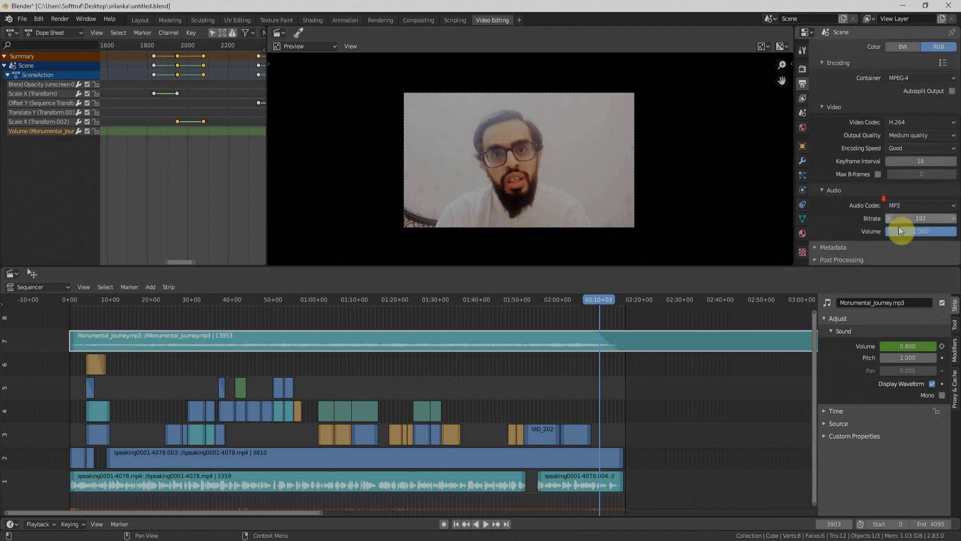
scroll(891, 161, "up", 8)
left_click_drag(591, 299, 595, 298)
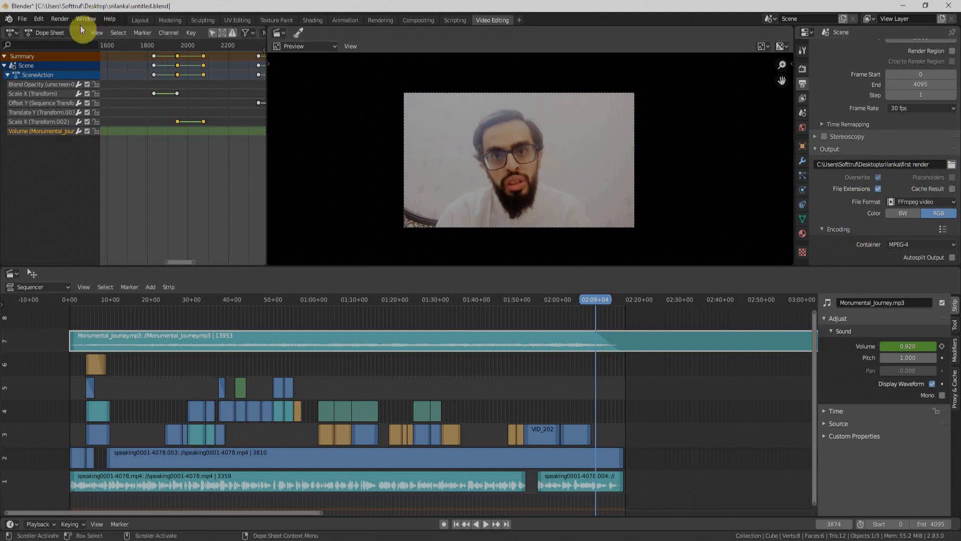
left_click(60, 20)
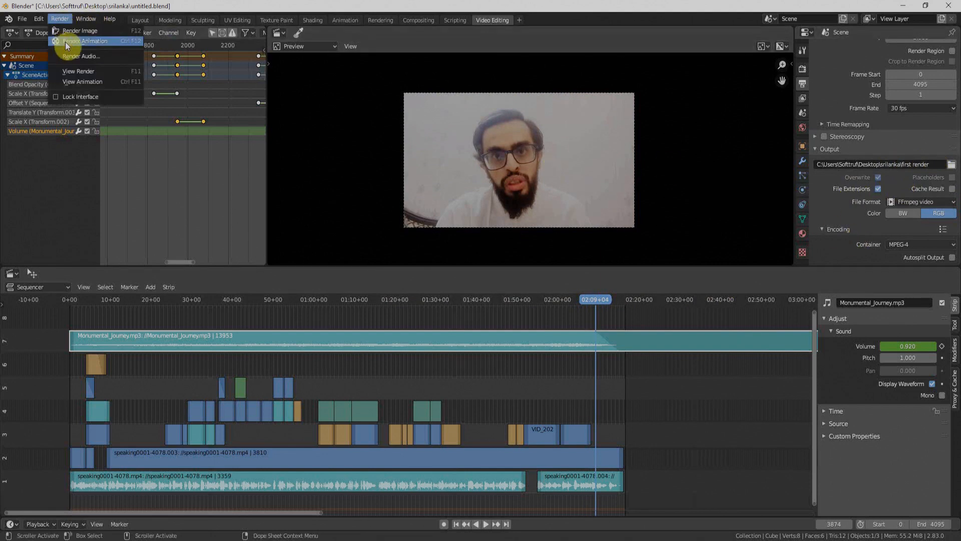